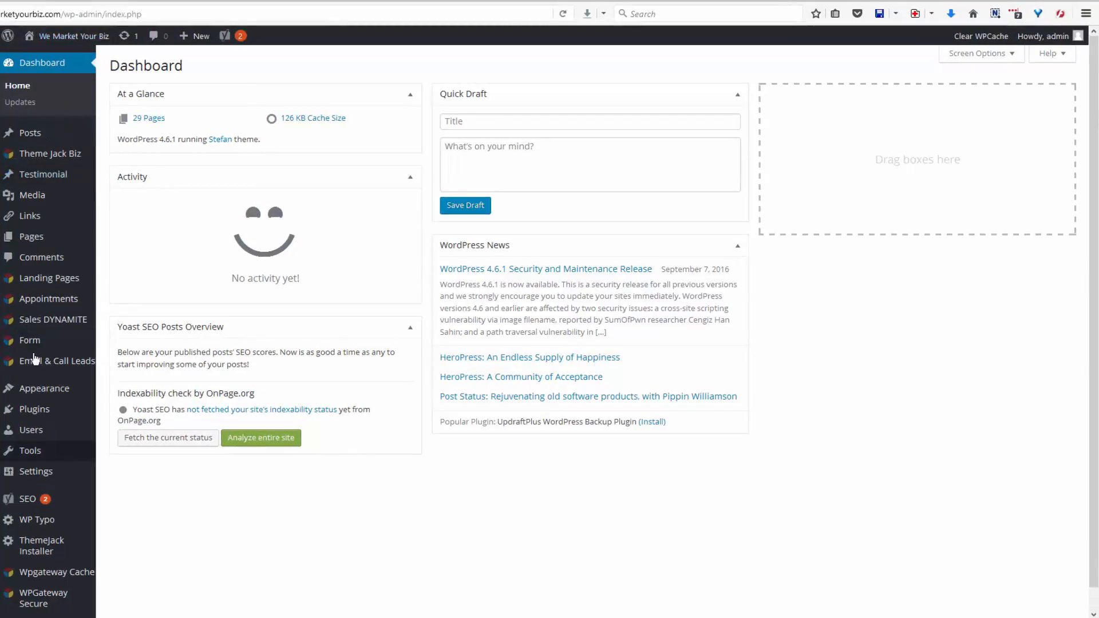
# Update the active Stefan theme and open the Integration section of its Theme Jack Biz settings
pyautogui.click(44, 388)
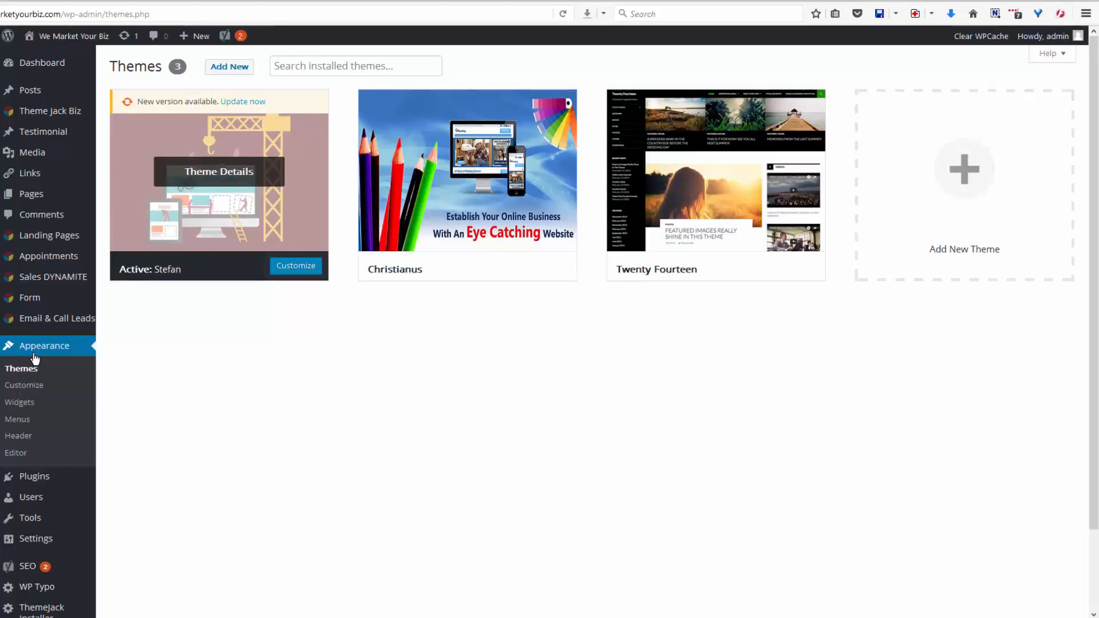
pyautogui.press('Return')
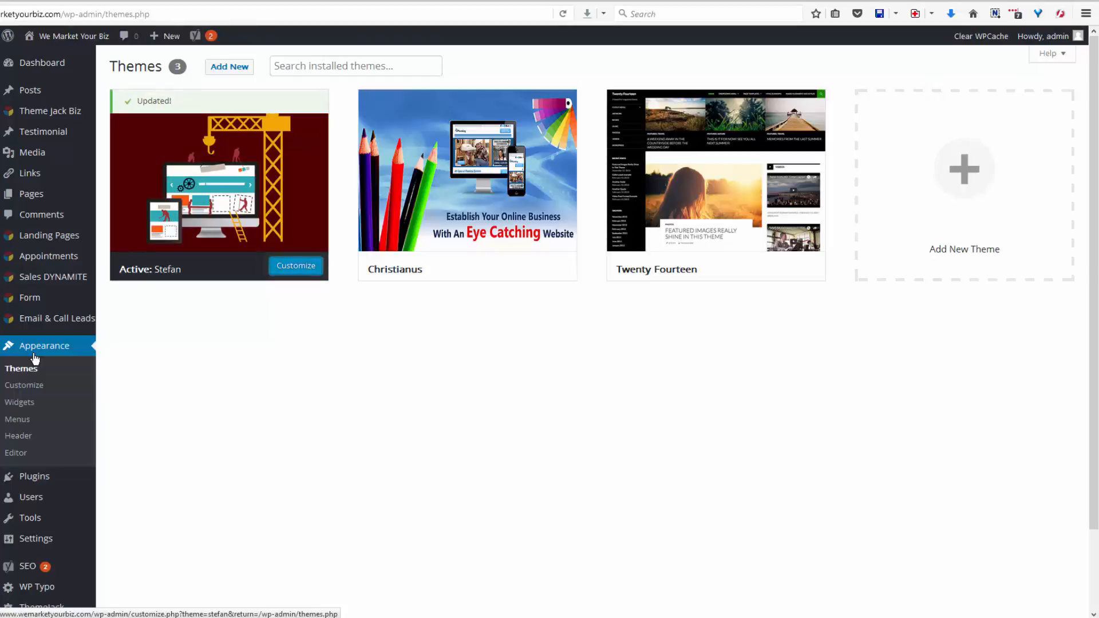
pyautogui.moveTo(50, 111)
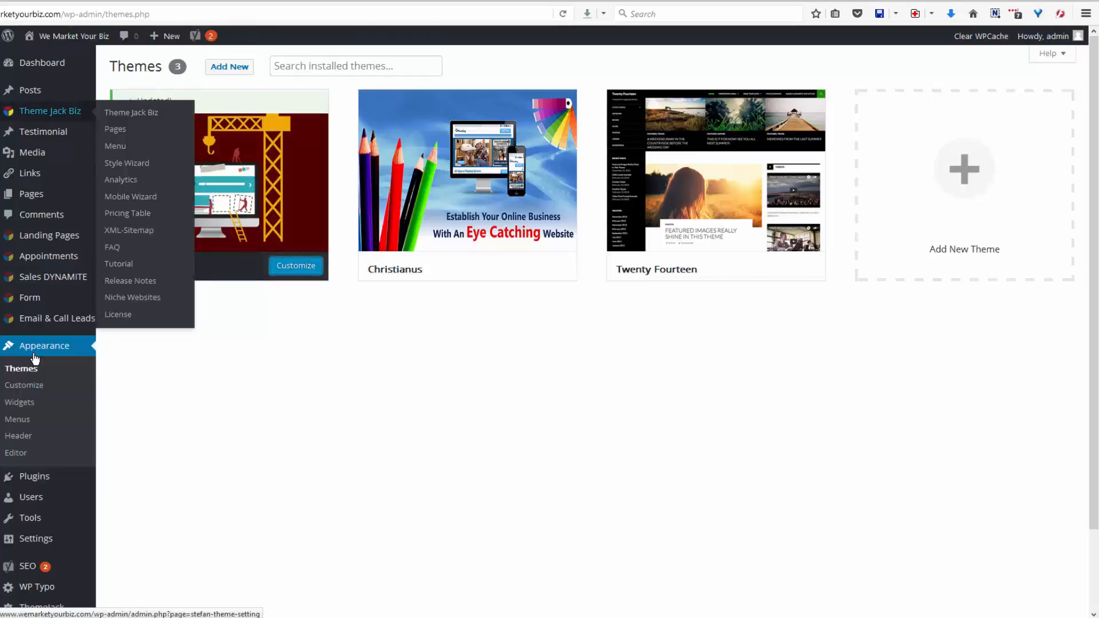
pyautogui.click(131, 113)
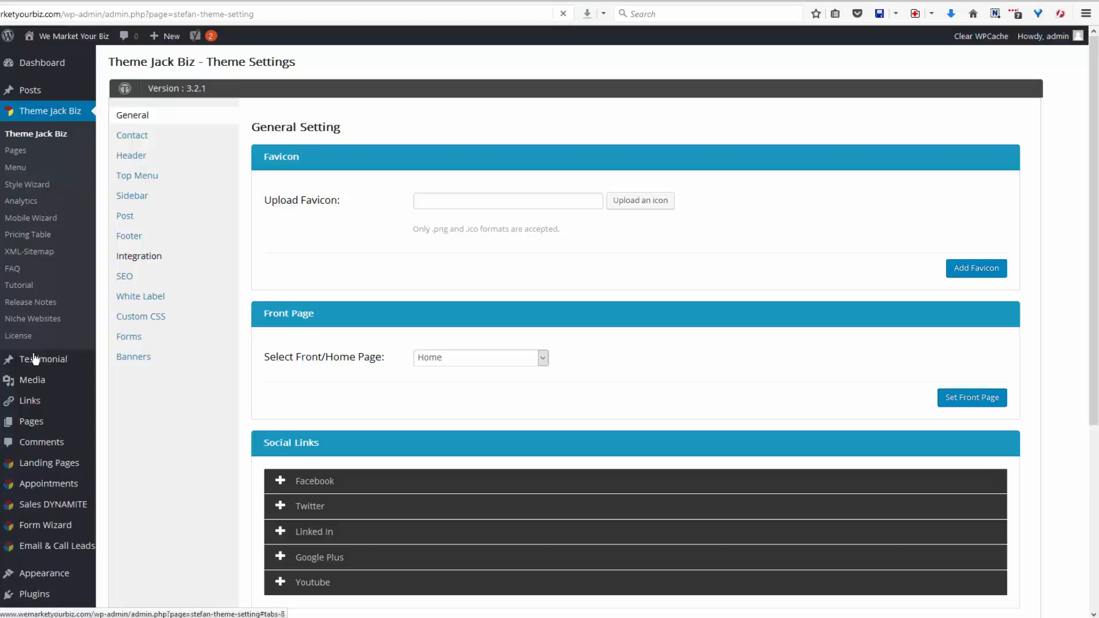
pyautogui.click(139, 256)
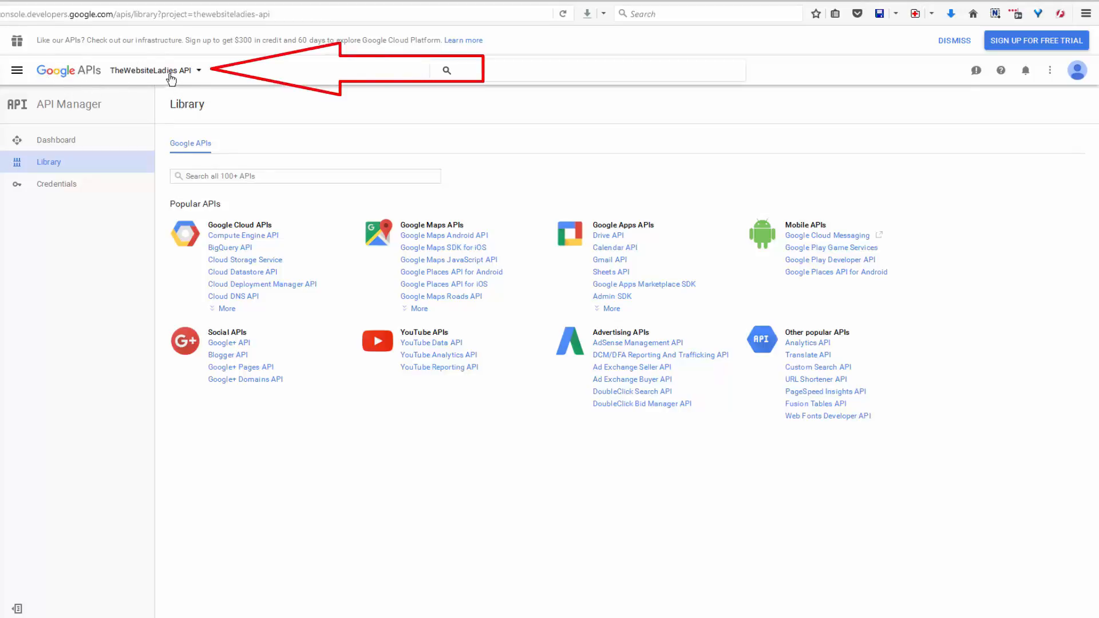
# In the Google API Manager, create a project named WeMarketYourBiz MAP and switch to the website owner's Map project
pyautogui.click(199, 71)
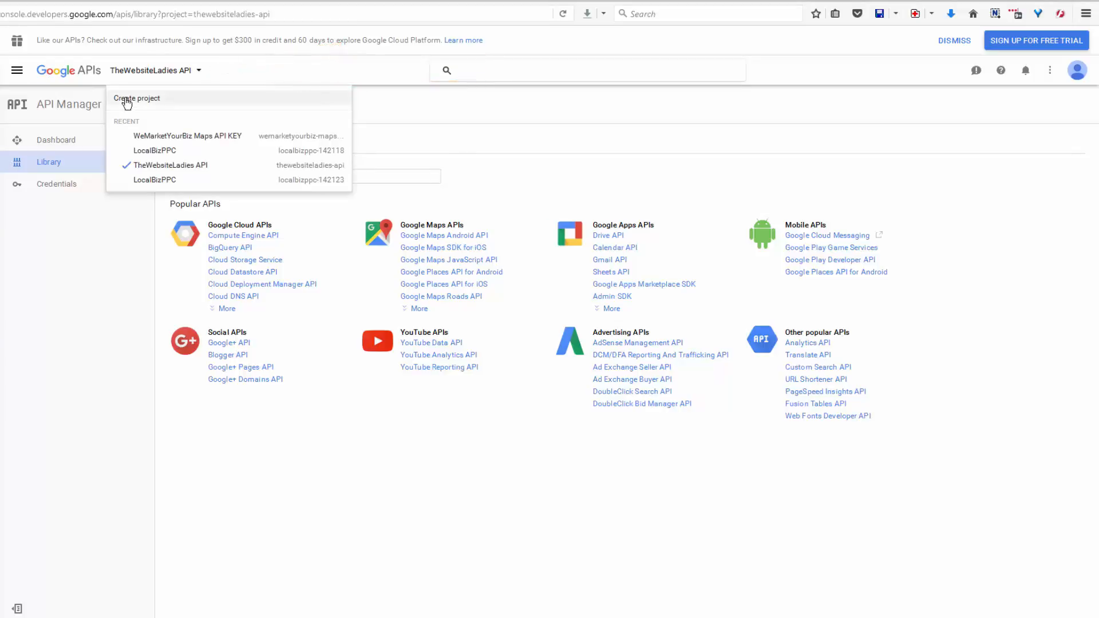
pyautogui.click(132, 101)
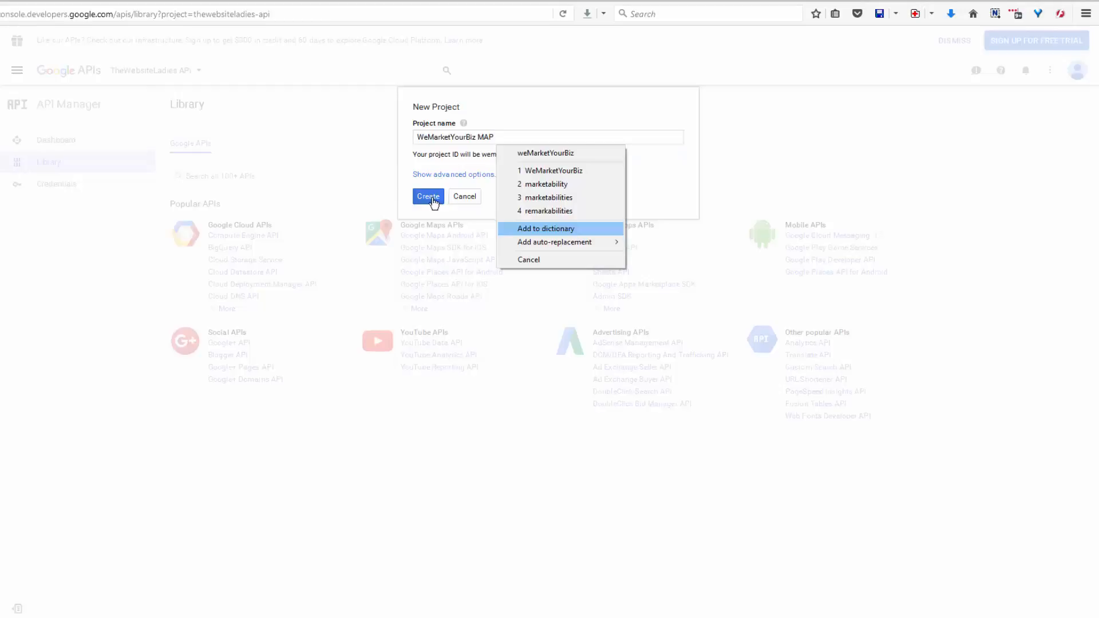
pyautogui.click(432, 201)
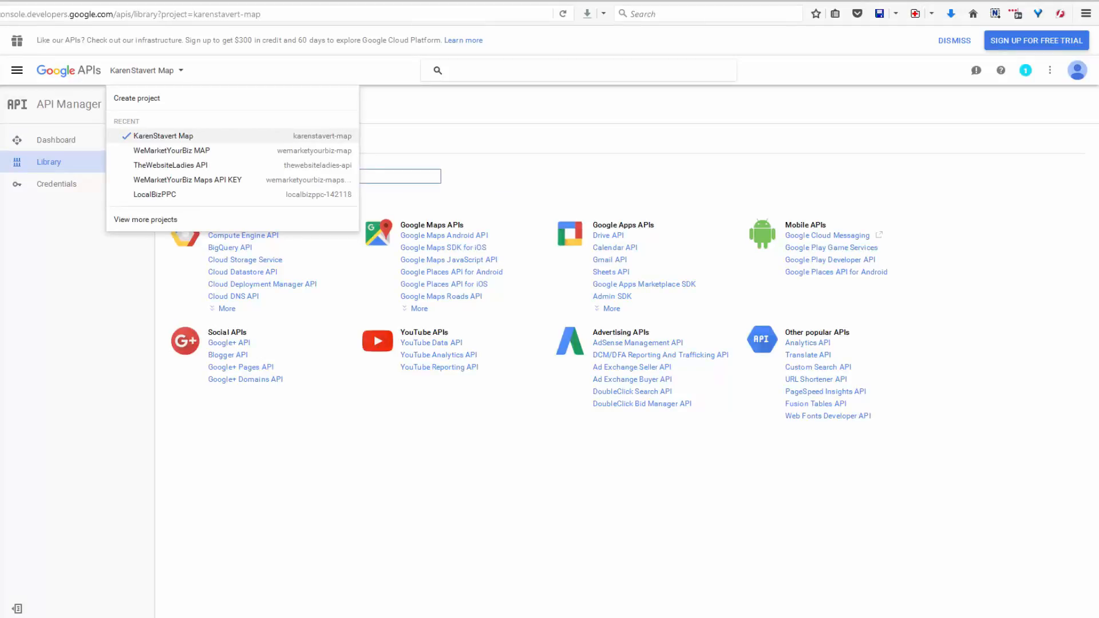
pyautogui.click(163, 137)
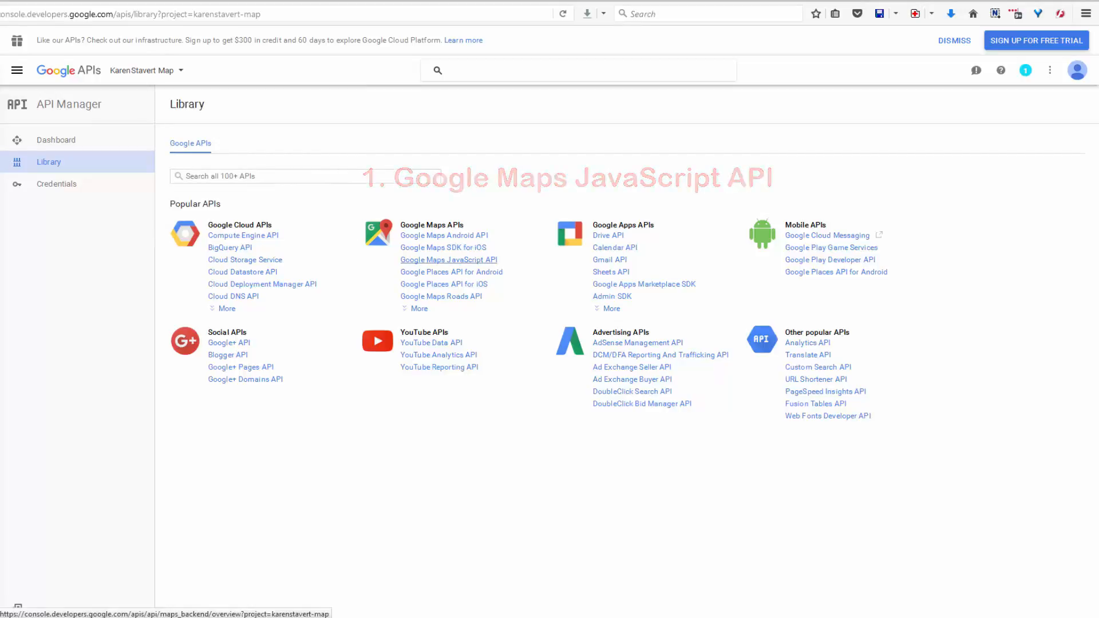
# Enable the Google Maps JavaScript API and the Google Maps Directions API for the selected project
pyautogui.click(449, 260)
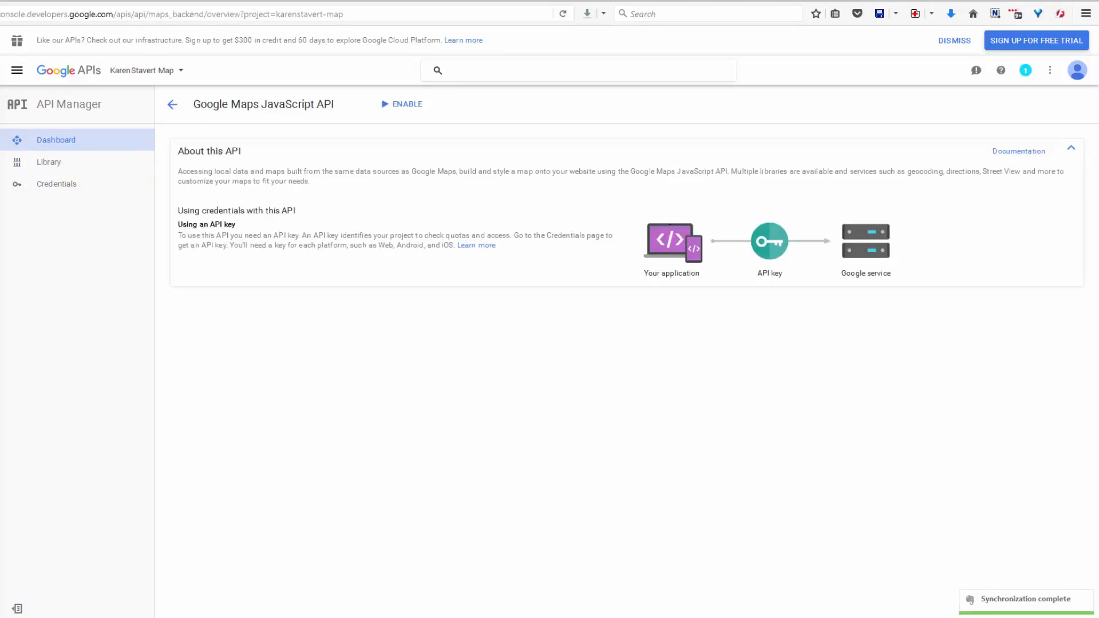
pyautogui.click(402, 105)
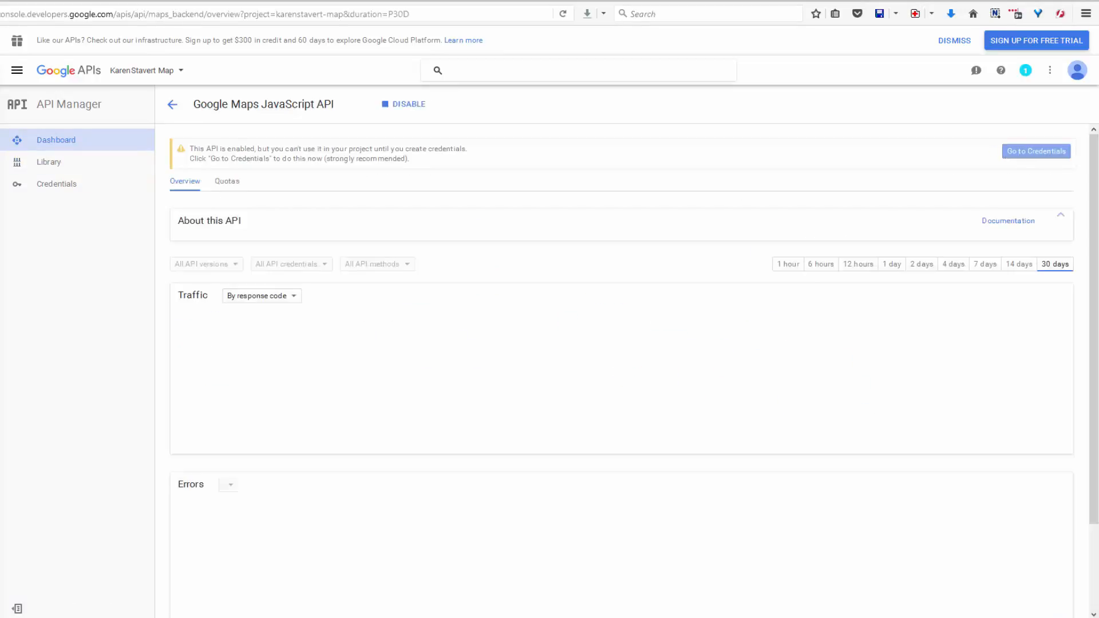
pyautogui.click(49, 162)
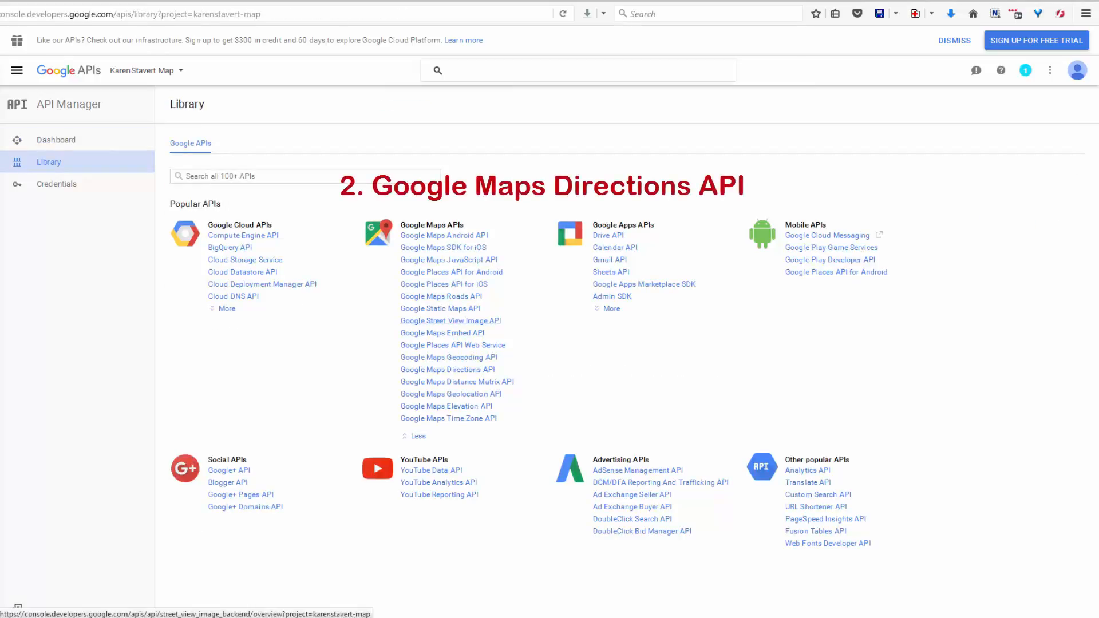
pyautogui.click(447, 369)
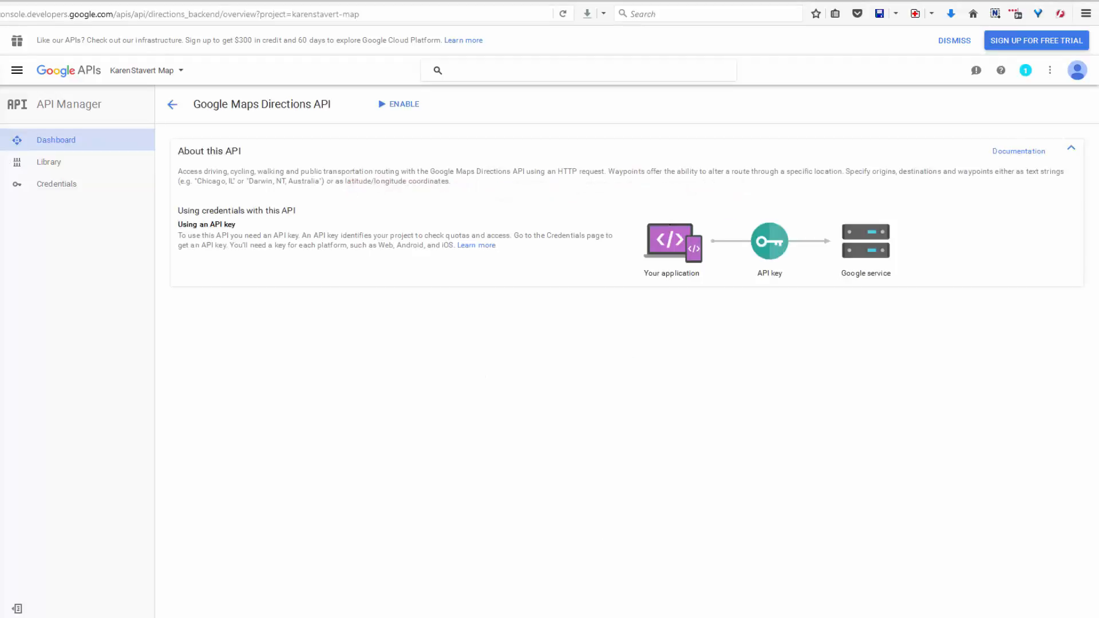
pyautogui.click(399, 104)
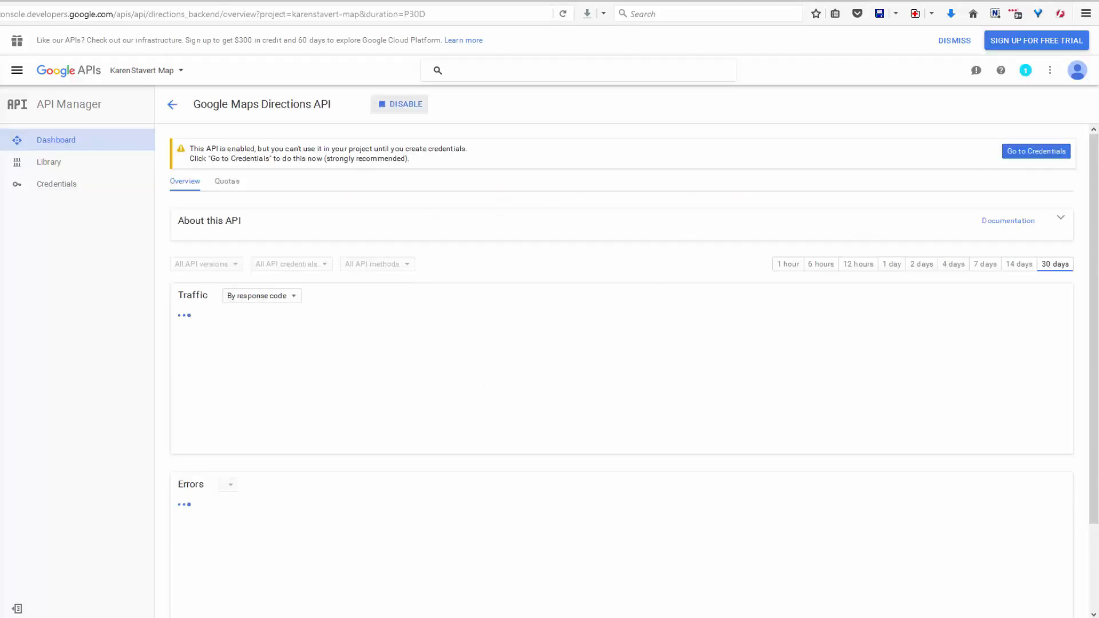
# Enable the Google Maps Geocoding API and the Google+ API for the same project
pyautogui.click(49, 162)
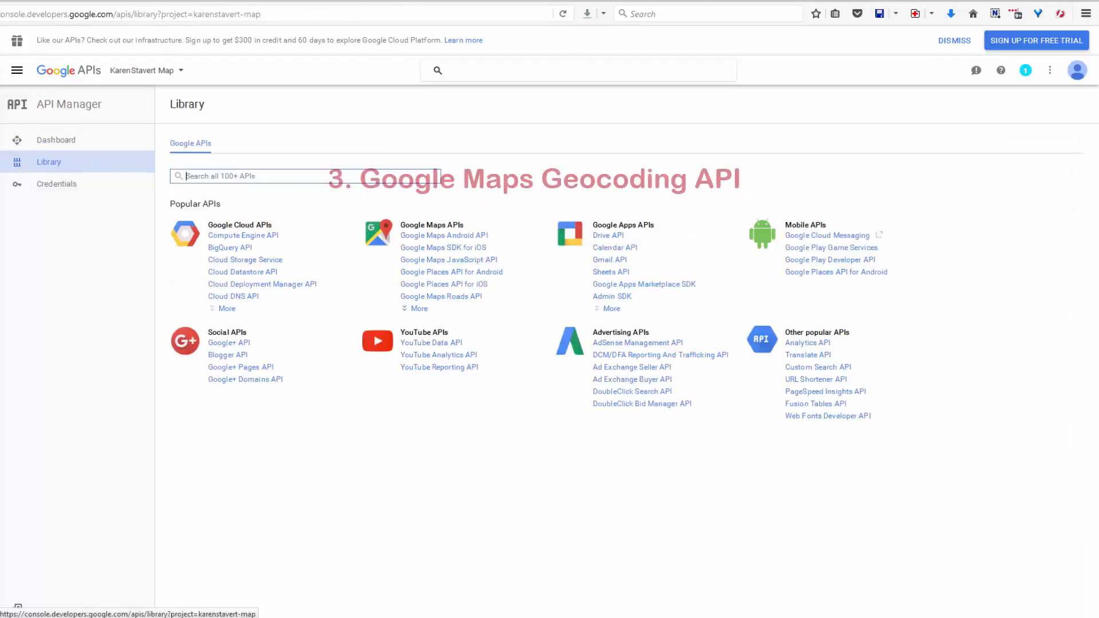
pyautogui.click(420, 308)
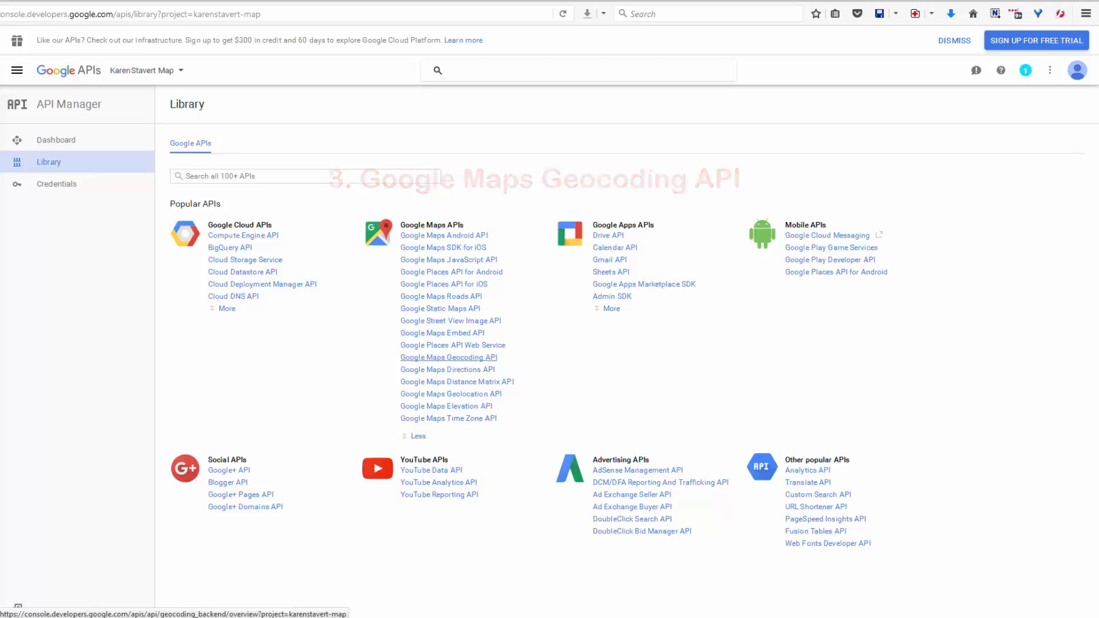
pyautogui.click(449, 357)
pyautogui.click(402, 104)
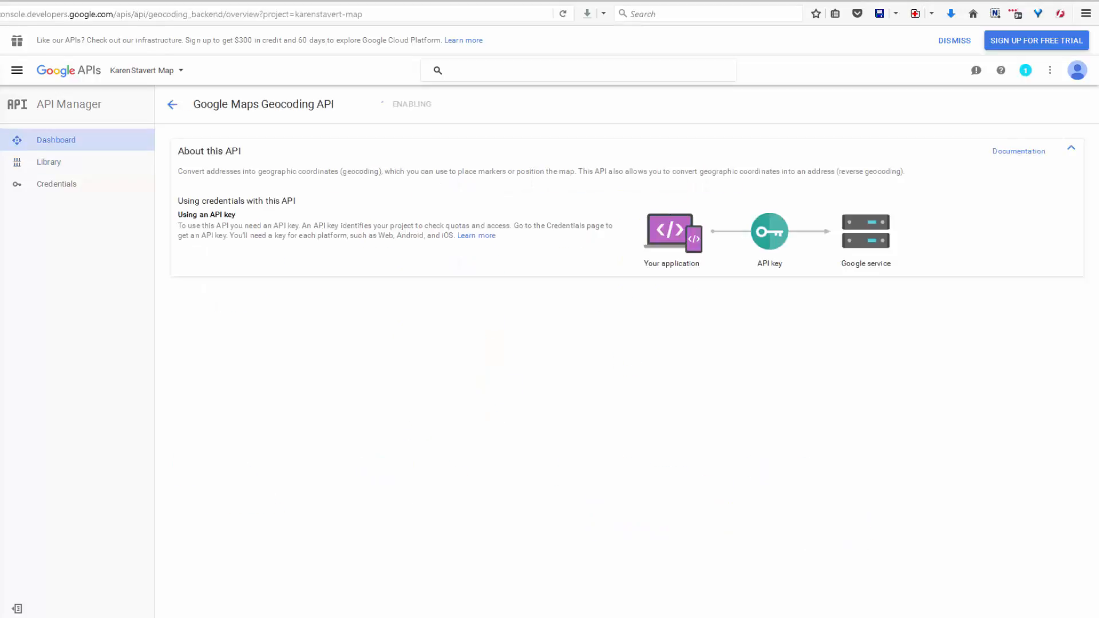
pyautogui.click(49, 162)
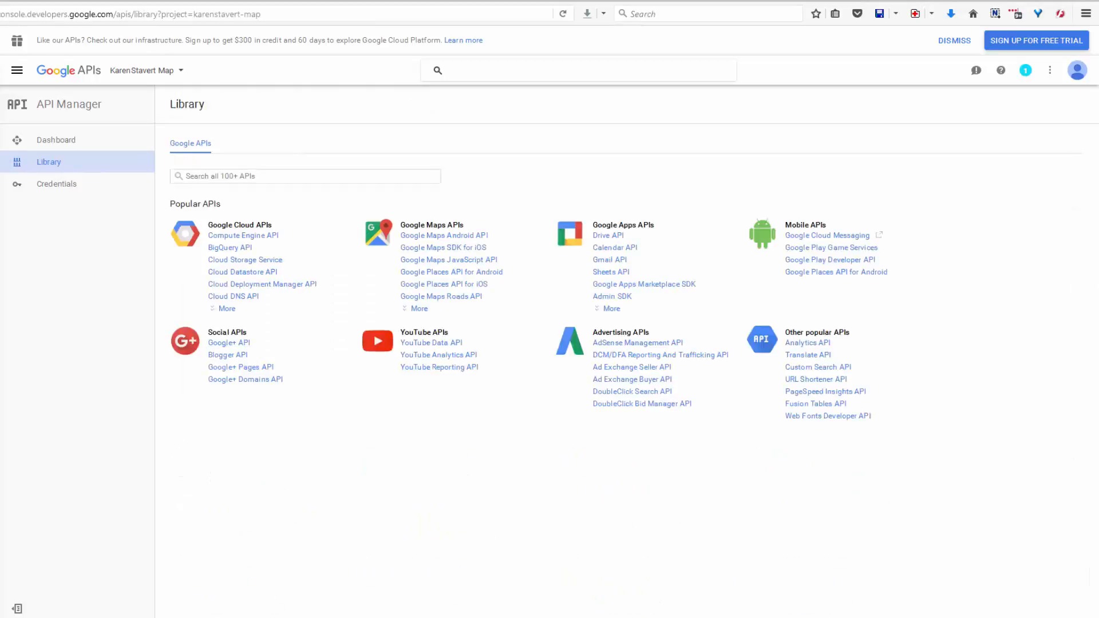
pyautogui.click(229, 343)
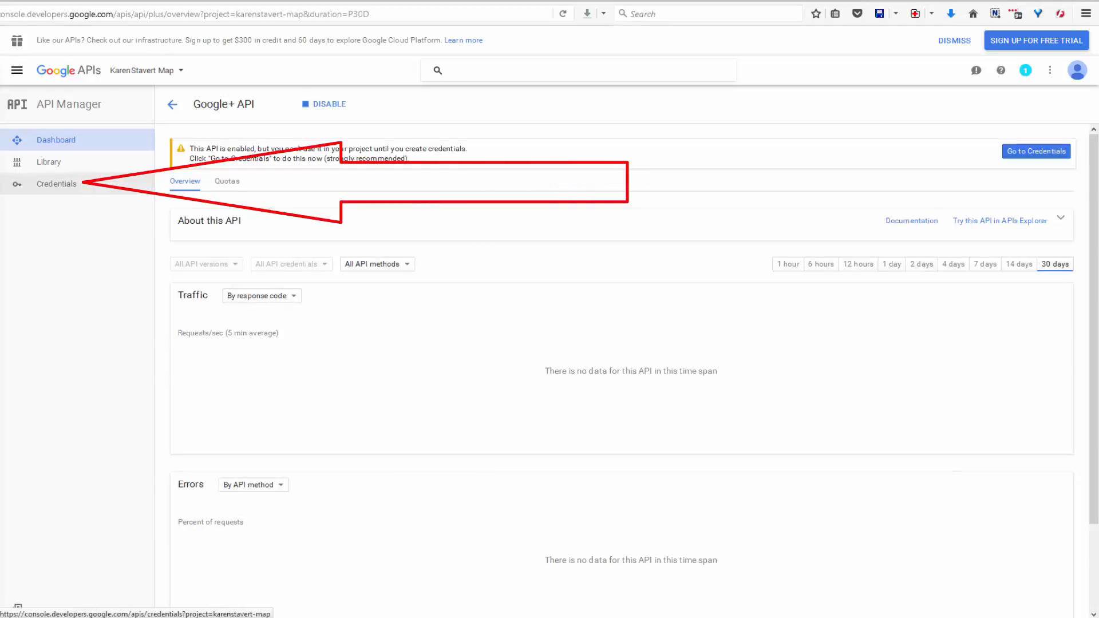
# Create an API key credential for the project and copy the generated key from the credentials list
pyautogui.click(57, 183)
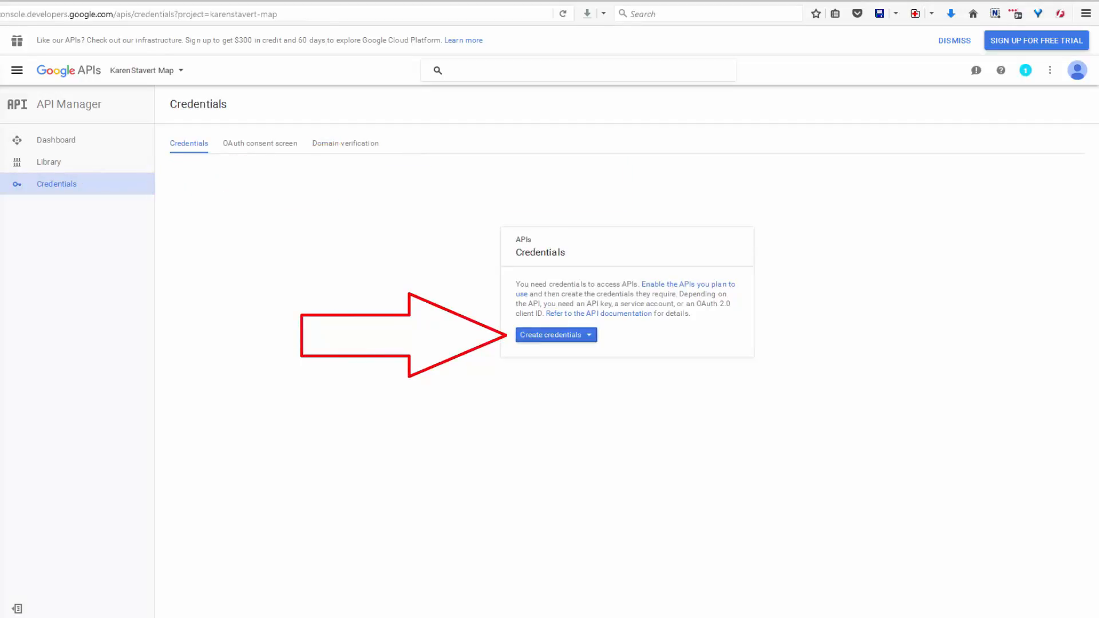
pyautogui.click(556, 335)
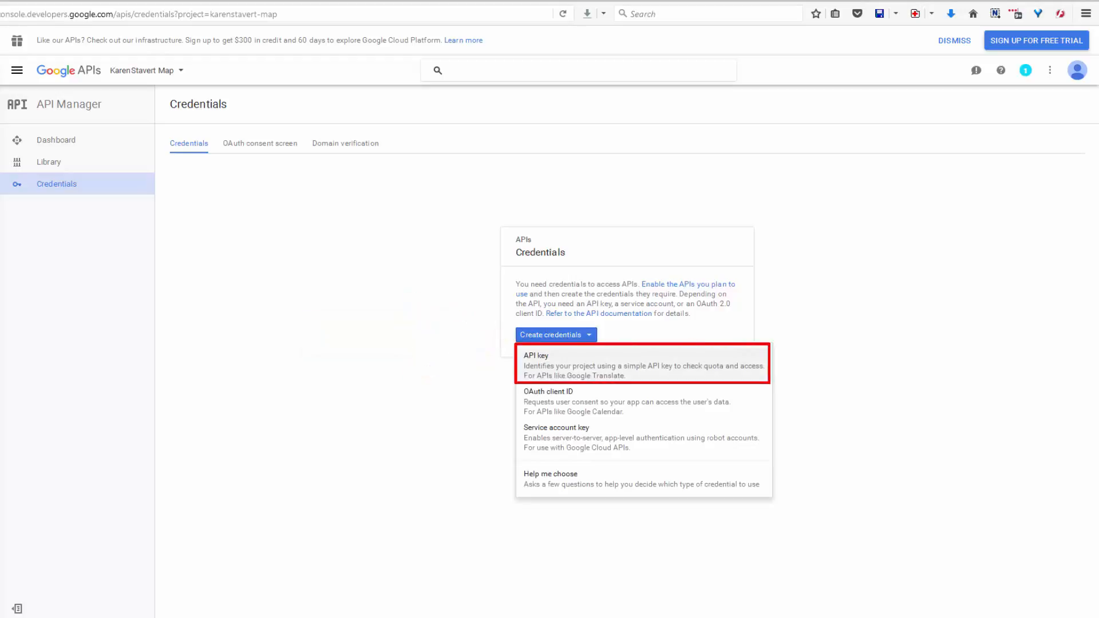
pyautogui.click(642, 365)
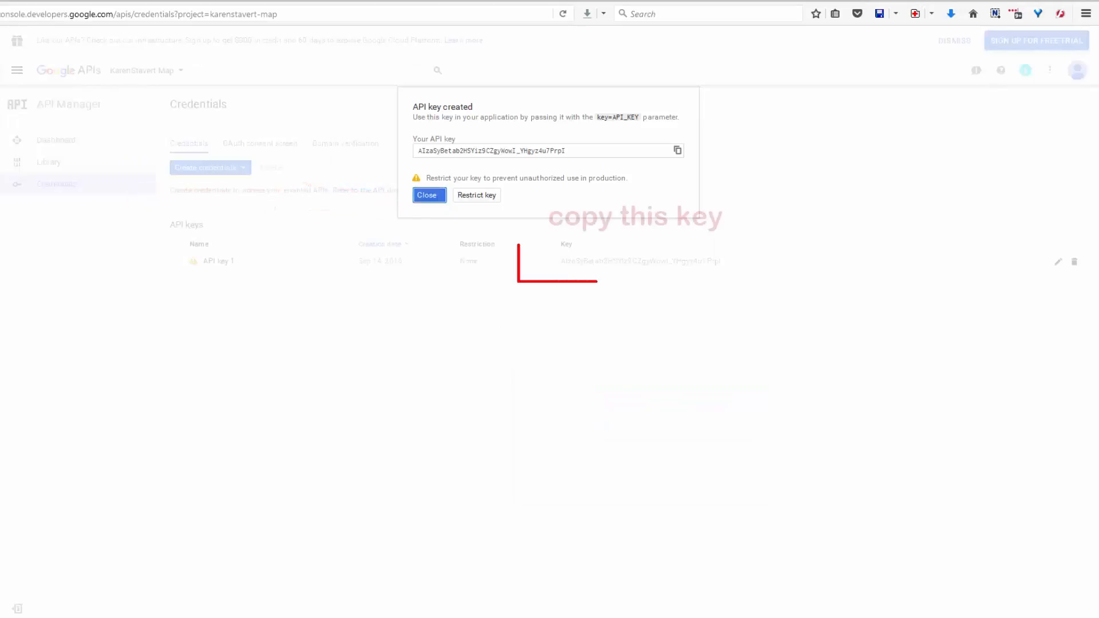
pyautogui.click(429, 195)
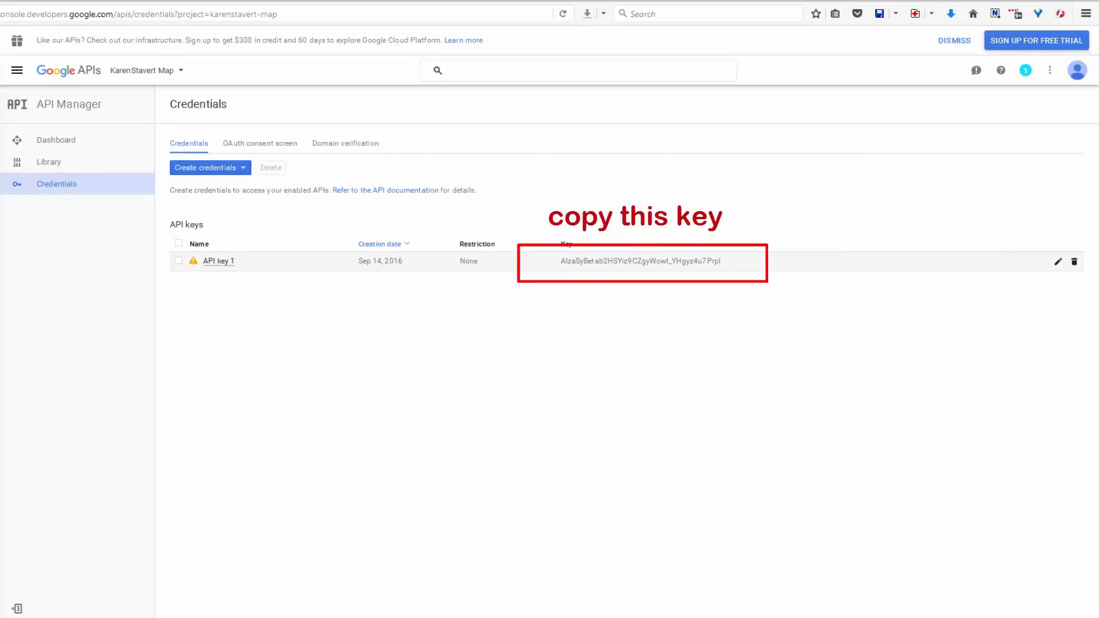
pyautogui.moveTo(722, 262); pyautogui.dragTo(561, 261)
pyautogui.hotkey('ctrl', 'c')
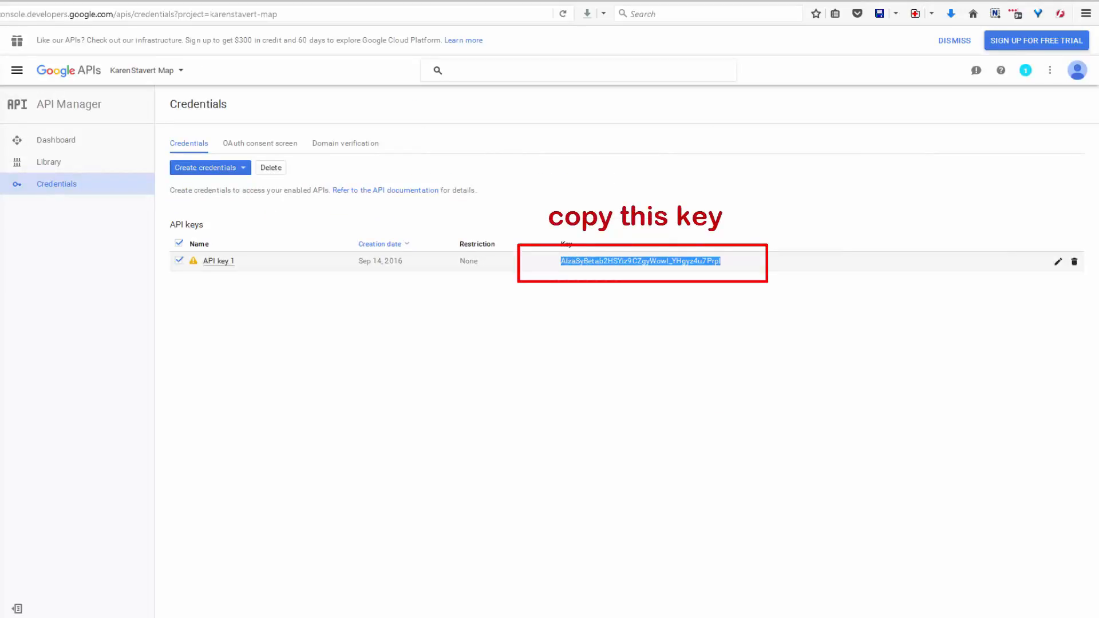
pyautogui.click(178, 260)
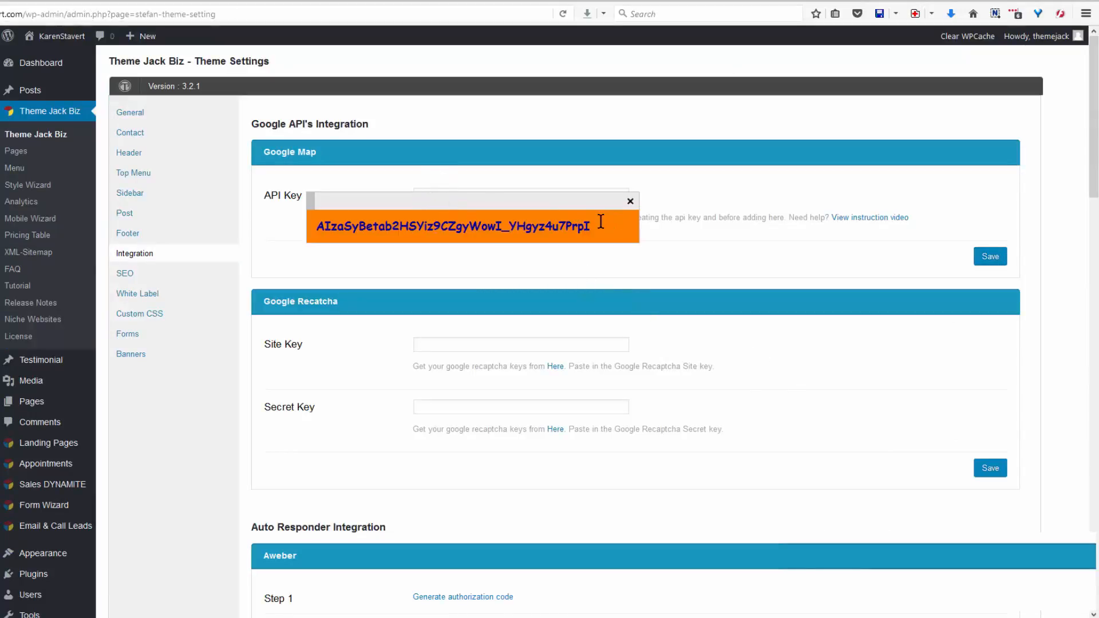
# Back in the WordPress theme's Integration settings, paste the API key into the Google Map API Key field and save it
pyautogui.doubleClick(397, 228)
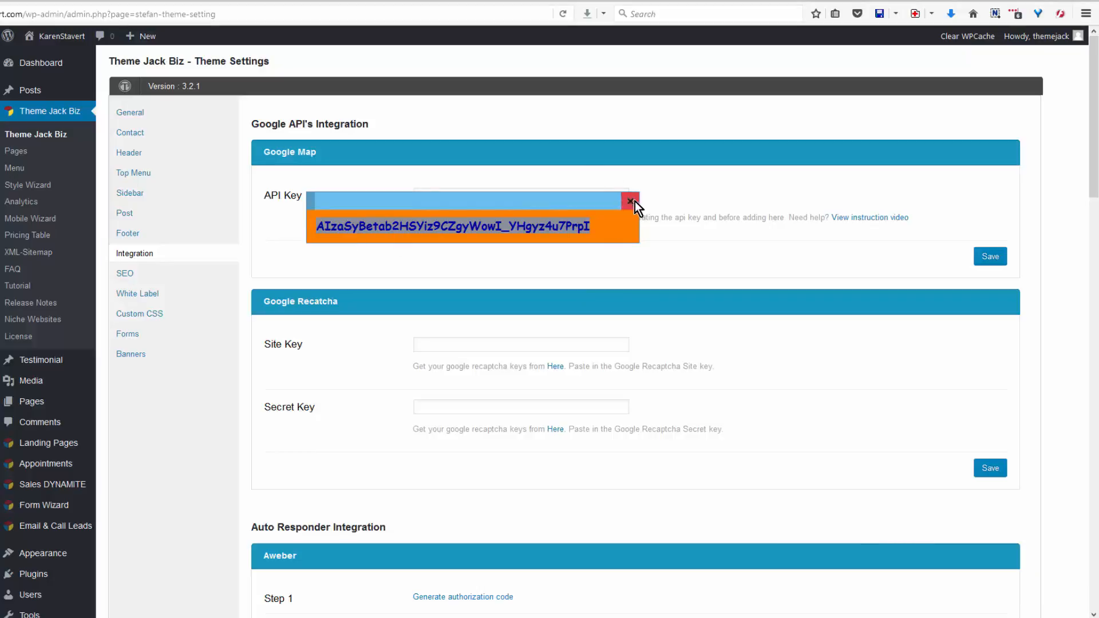
pyautogui.click(630, 201)
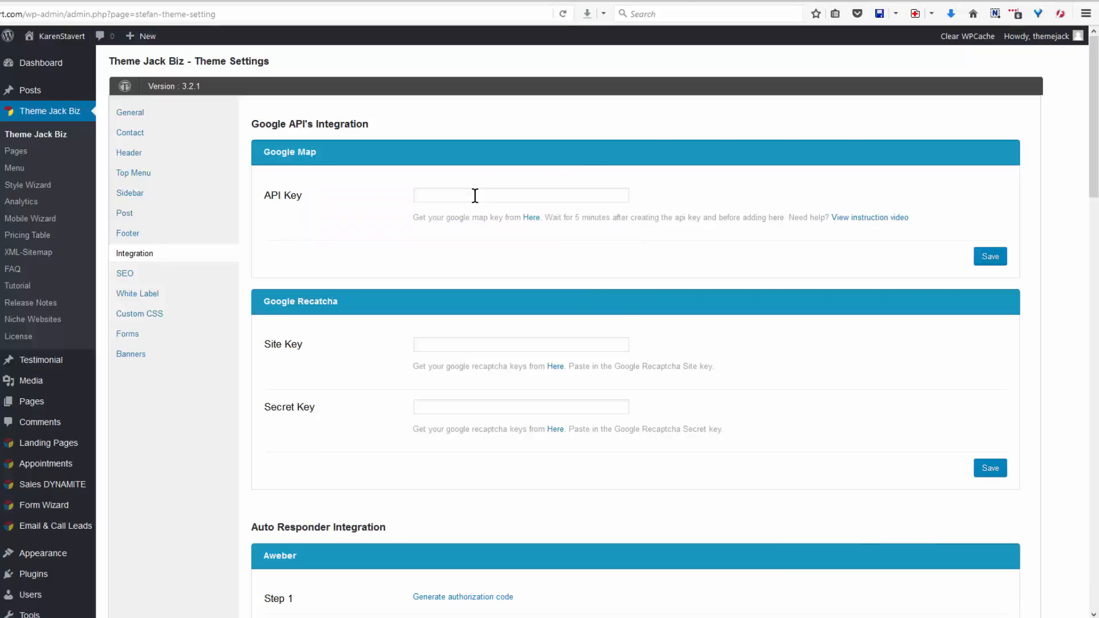
pyautogui.click(434, 194)
pyautogui.hotkey('ctrl', 'v')
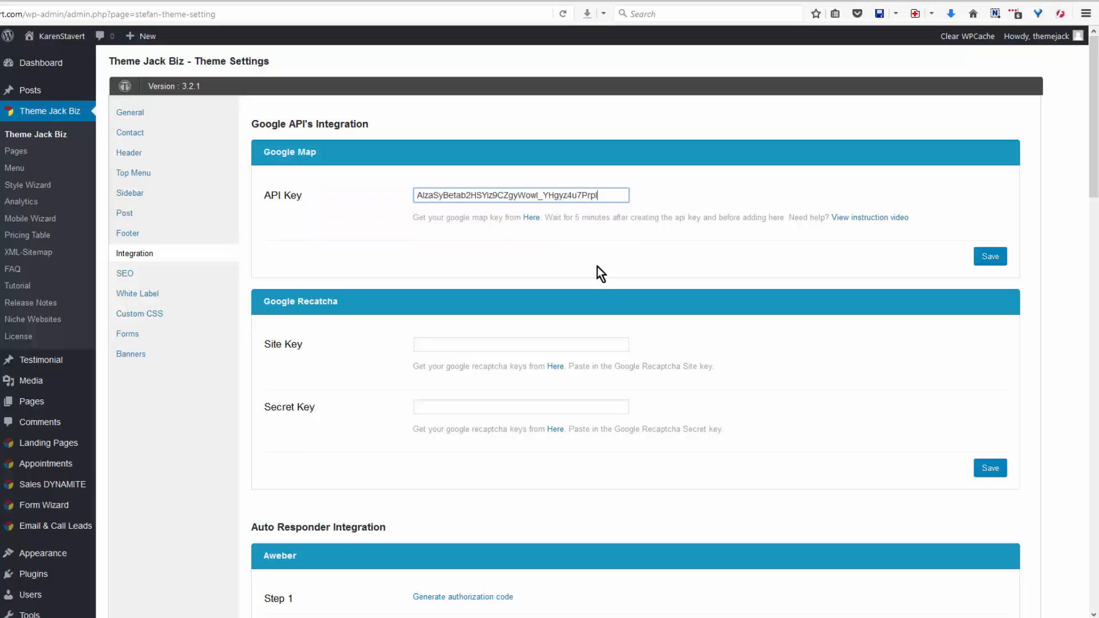
pyautogui.click(993, 261)
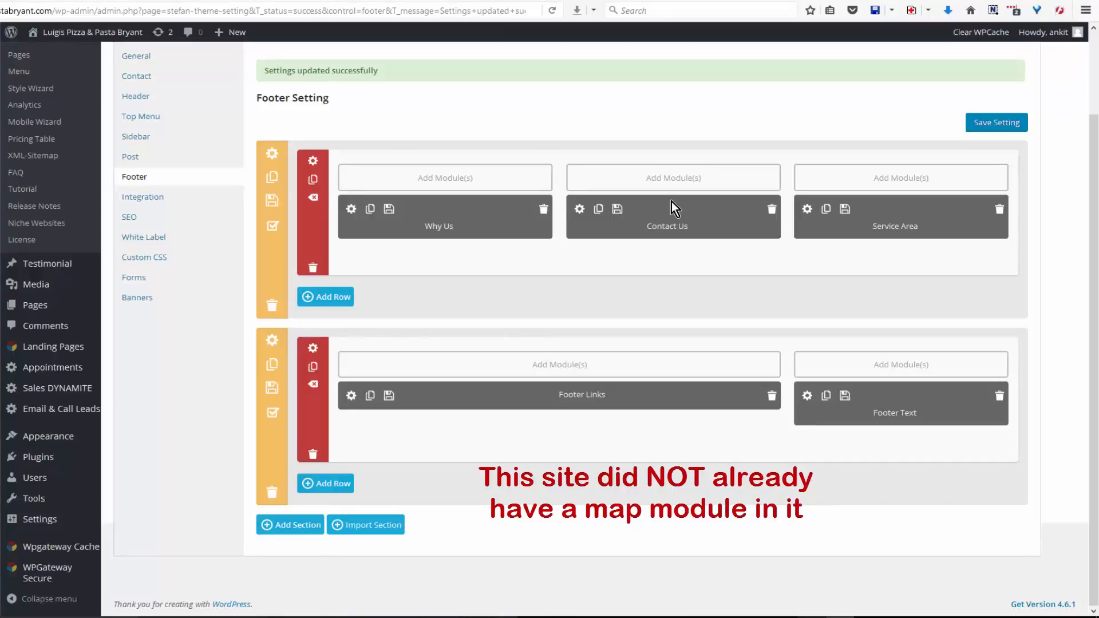
# Add a Map module to the footer and remove the street part from its Map Center Address, keeping city, state, zip and country
pyautogui.click(674, 207)
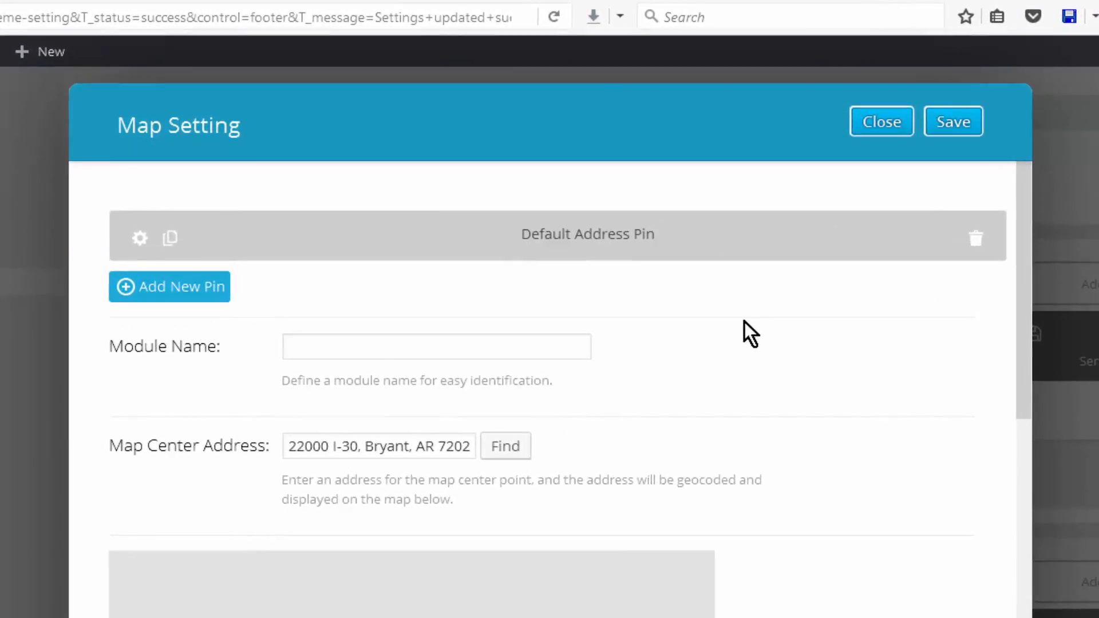
pyautogui.moveTo(365, 446); pyautogui.dragTo(289, 446)
pyautogui.press('BackSpace')
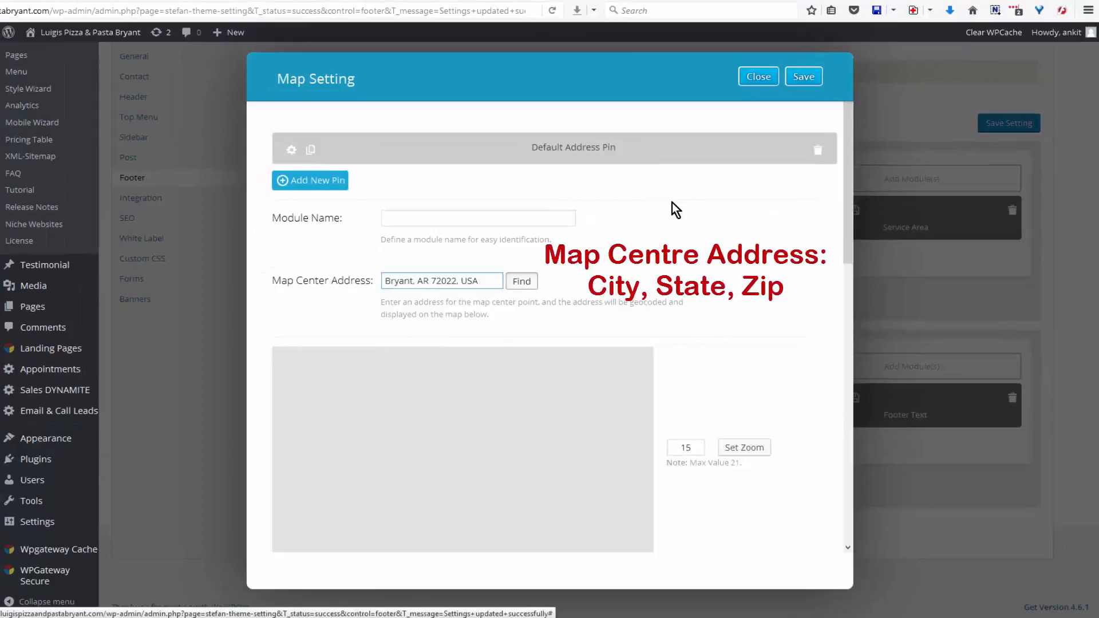
pyautogui.press('Tab')
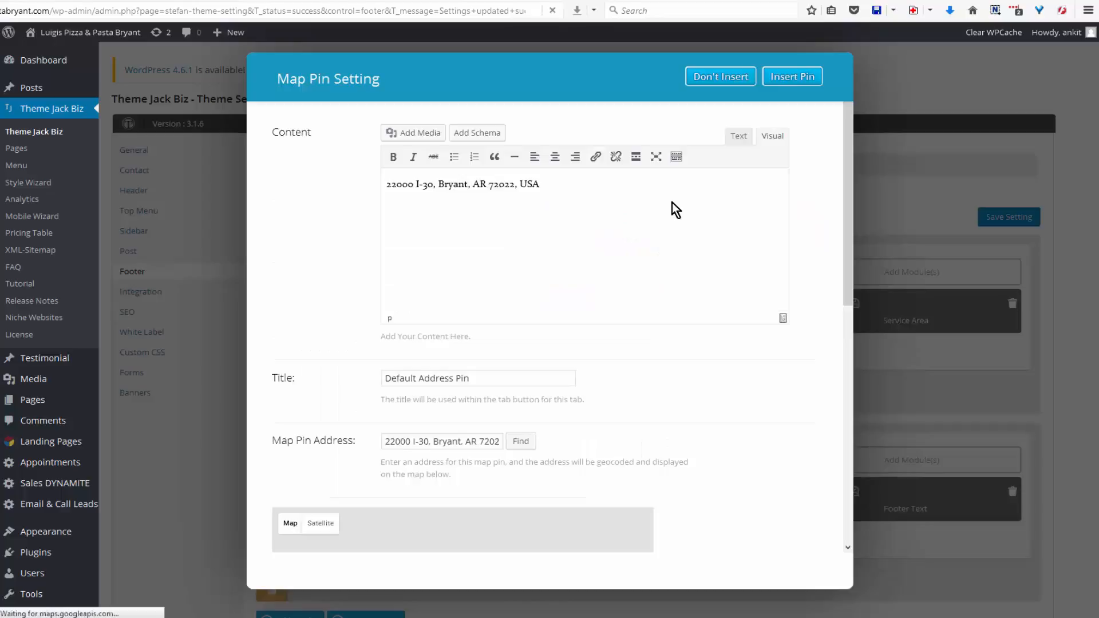
# For the footer map's default address pin, set Show Circle to Yes, choose white (#ffffff) as the circle color, and insert the pin
pyautogui.scroll(-3, 676, 211)
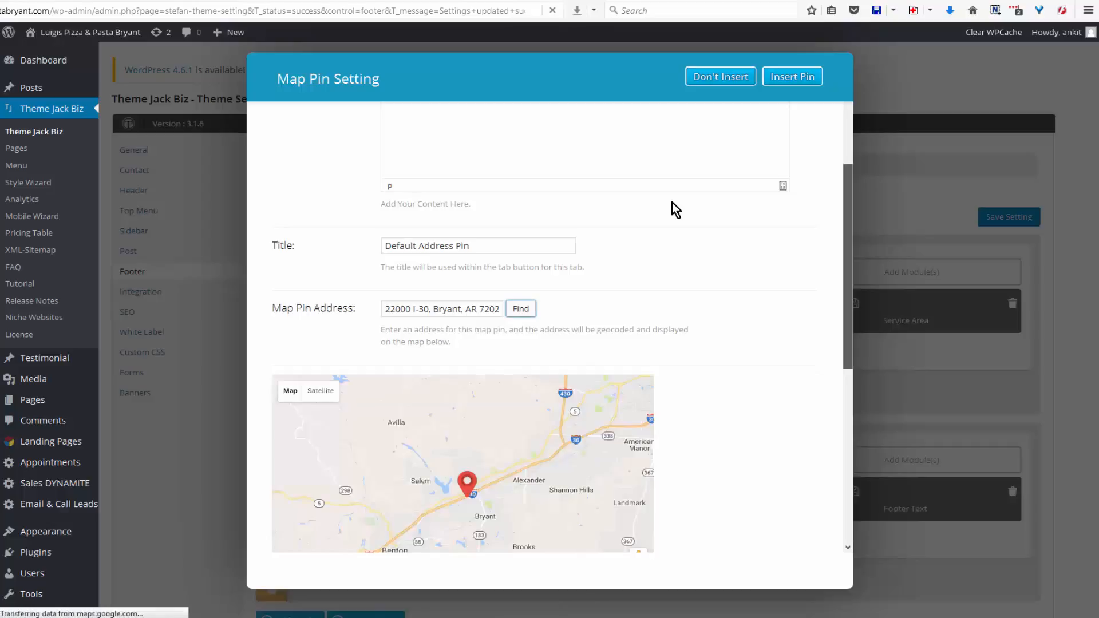
pyautogui.scroll(-8, 676, 210)
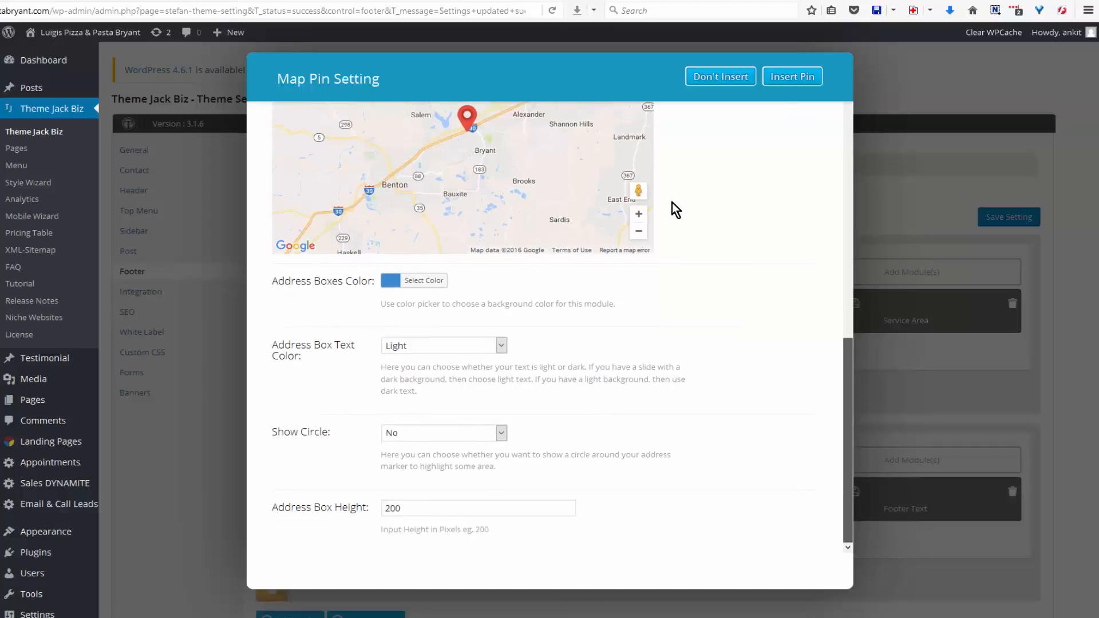
pyautogui.click(444, 433)
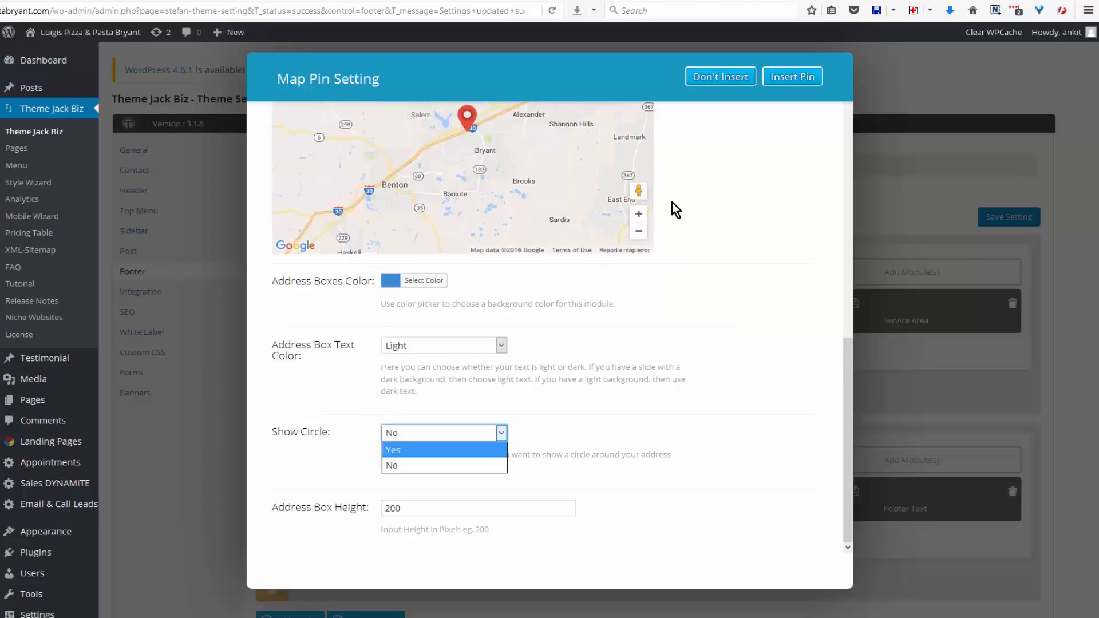
pyautogui.click(445, 450)
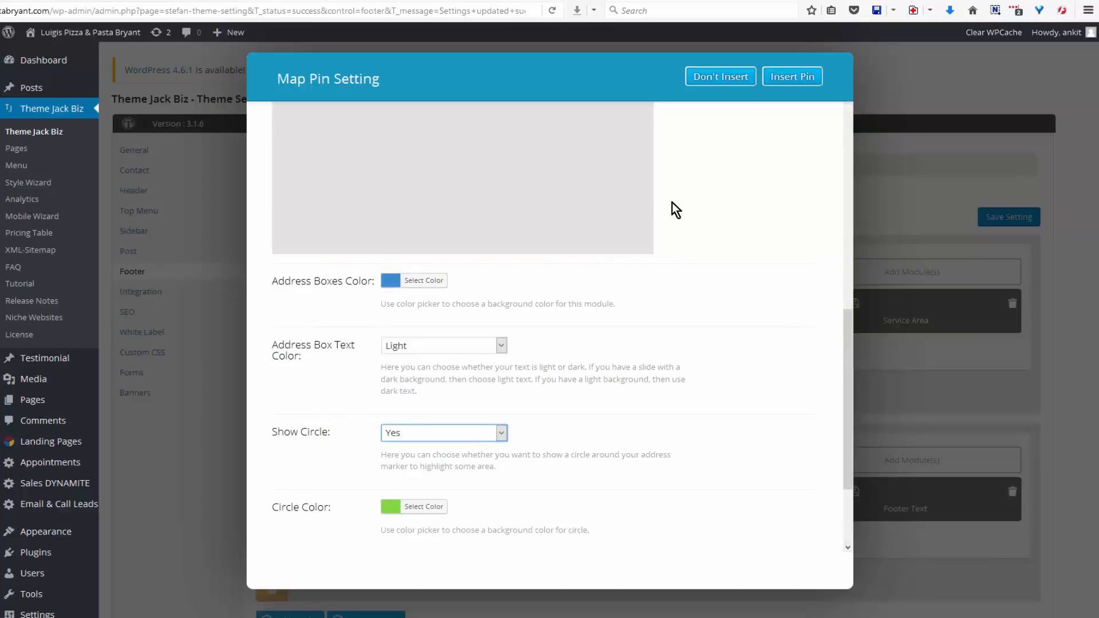
pyautogui.scroll(-2, 676, 210)
pyautogui.click(424, 380)
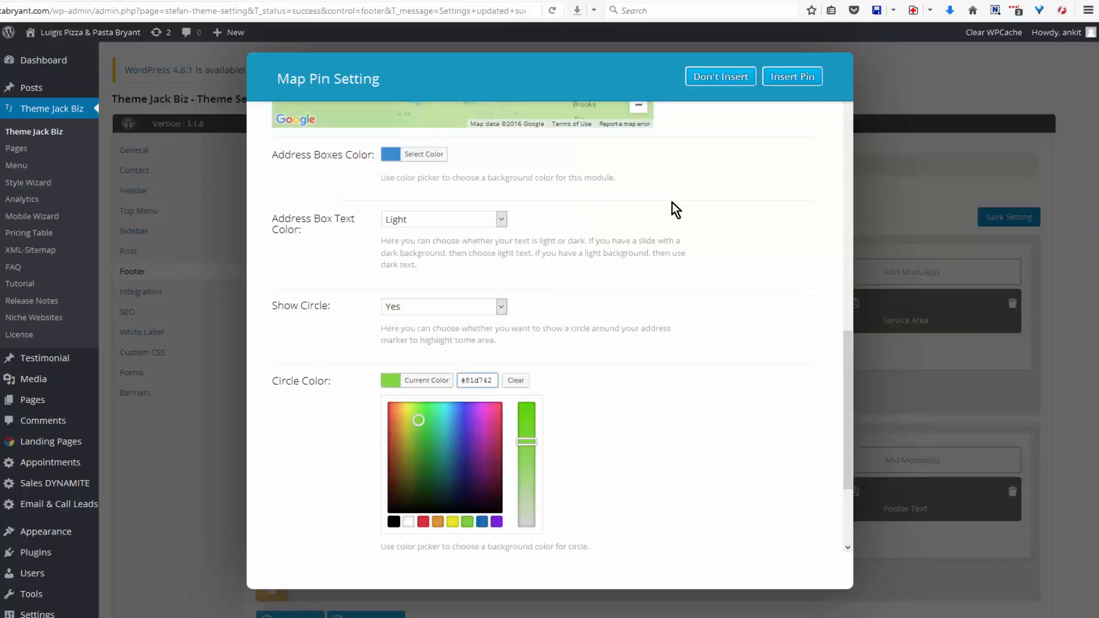
pyautogui.click(408, 522)
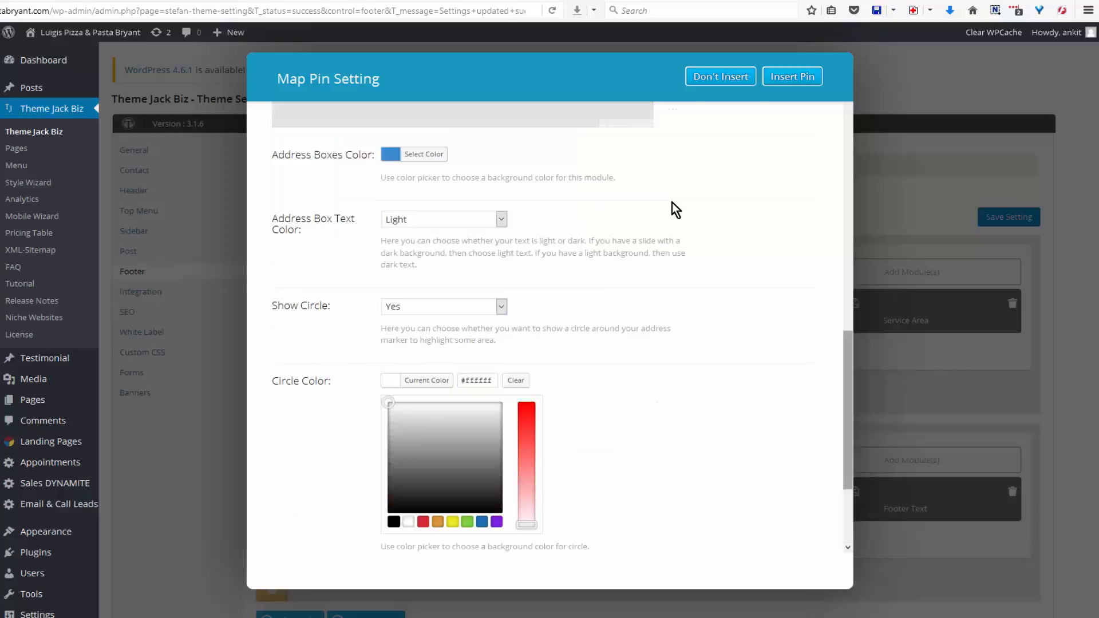
pyautogui.moveTo(848, 410); pyautogui.dragTo(848, 464)
pyautogui.scroll(10, 677, 210)
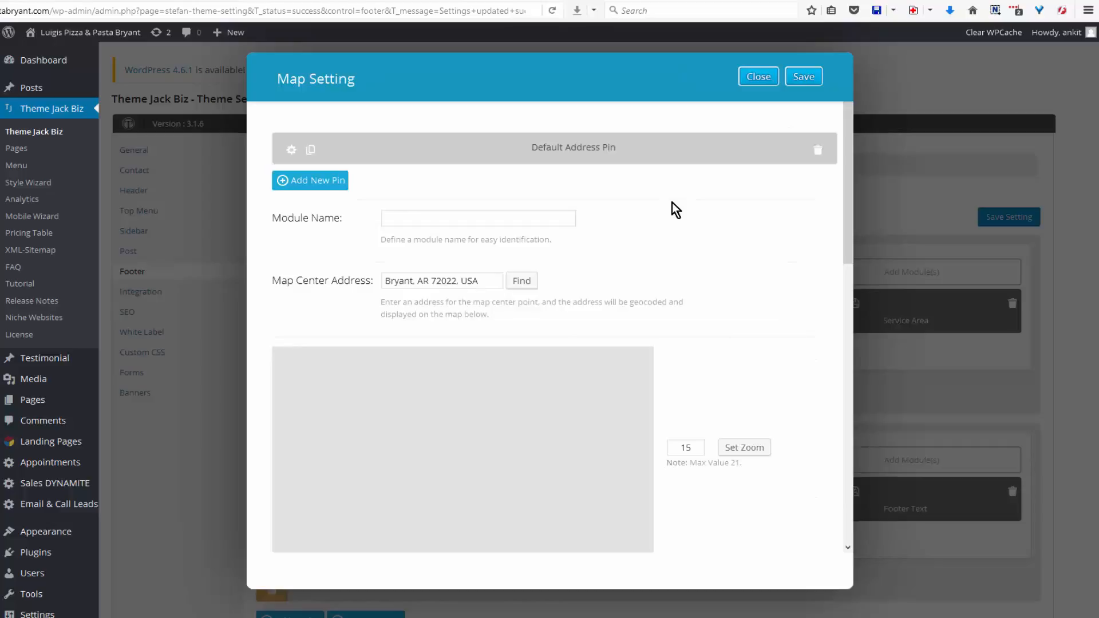
# Set the footer map's Map Height to 200 pixels and switch Show Address Boxes to Off
pyautogui.scroll(-5, 676, 209)
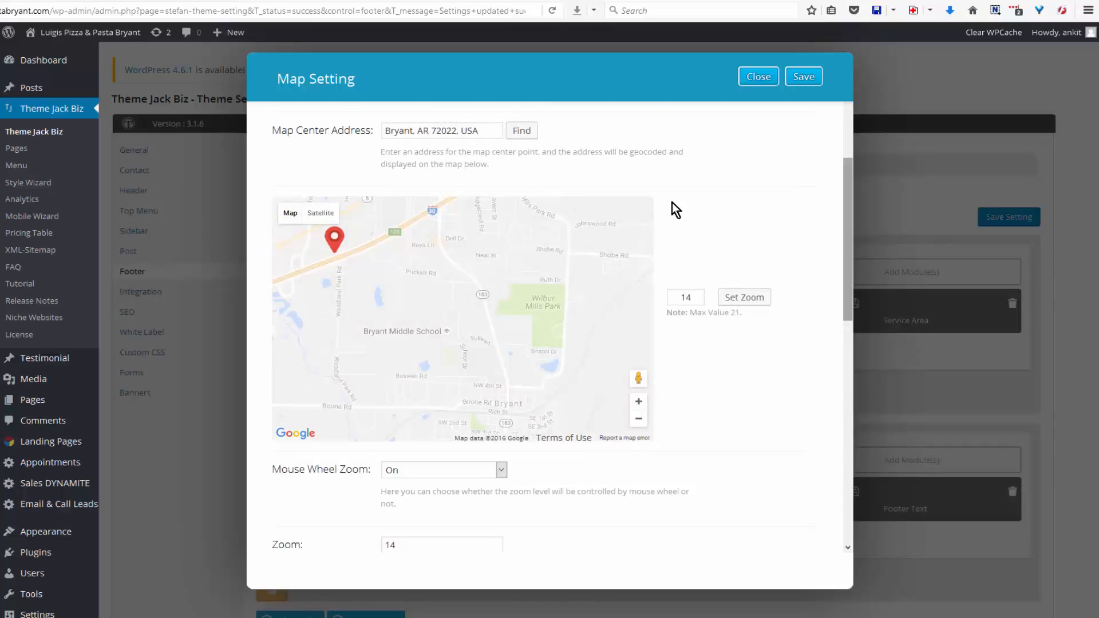
pyautogui.scroll(-10, 676, 209)
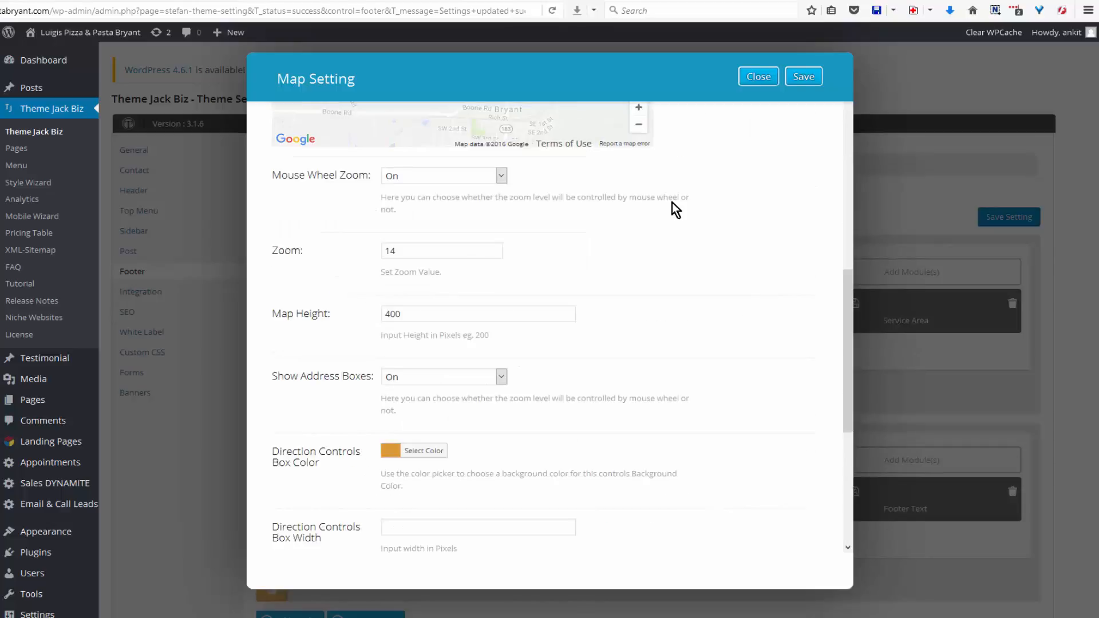
pyautogui.moveTo(391, 314); pyautogui.dragTo(384, 315)
pyautogui.write('2')
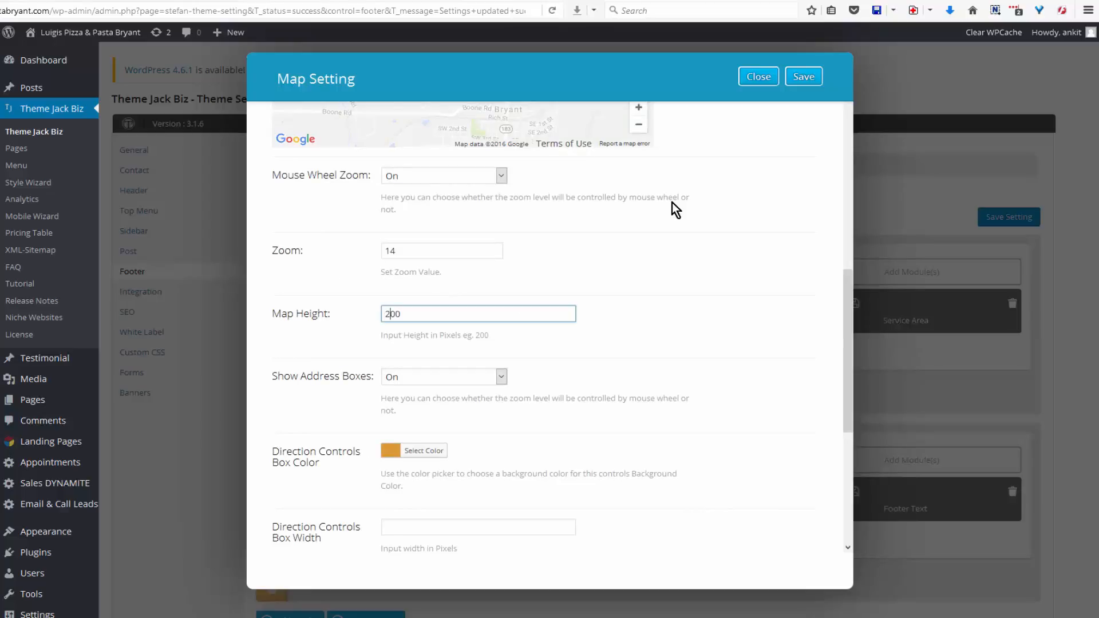
pyautogui.click(443, 377)
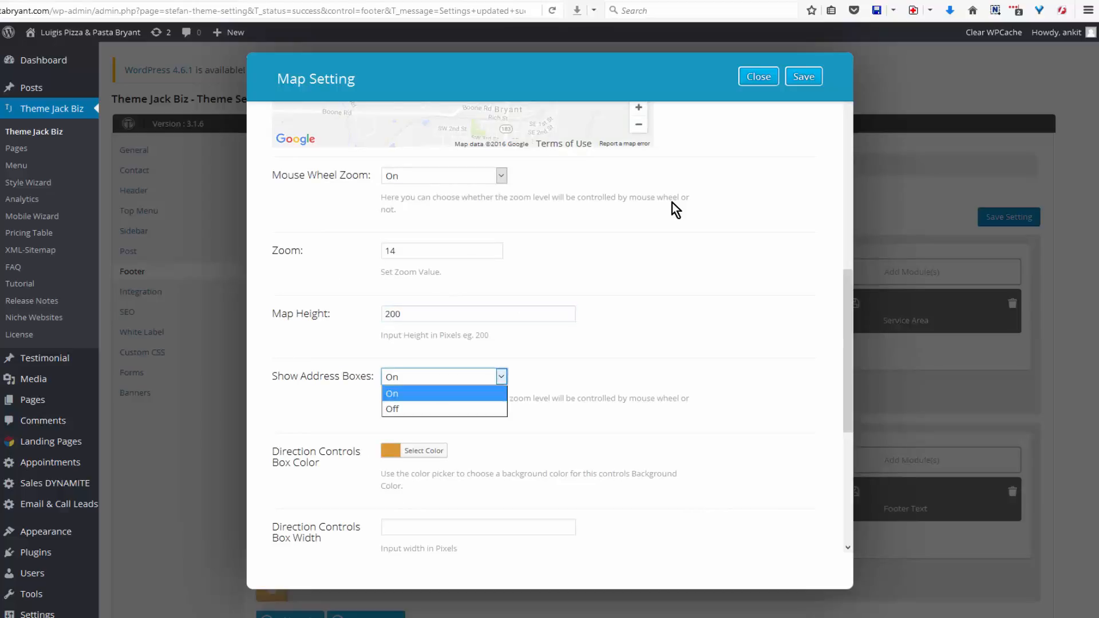
pyautogui.click(444, 409)
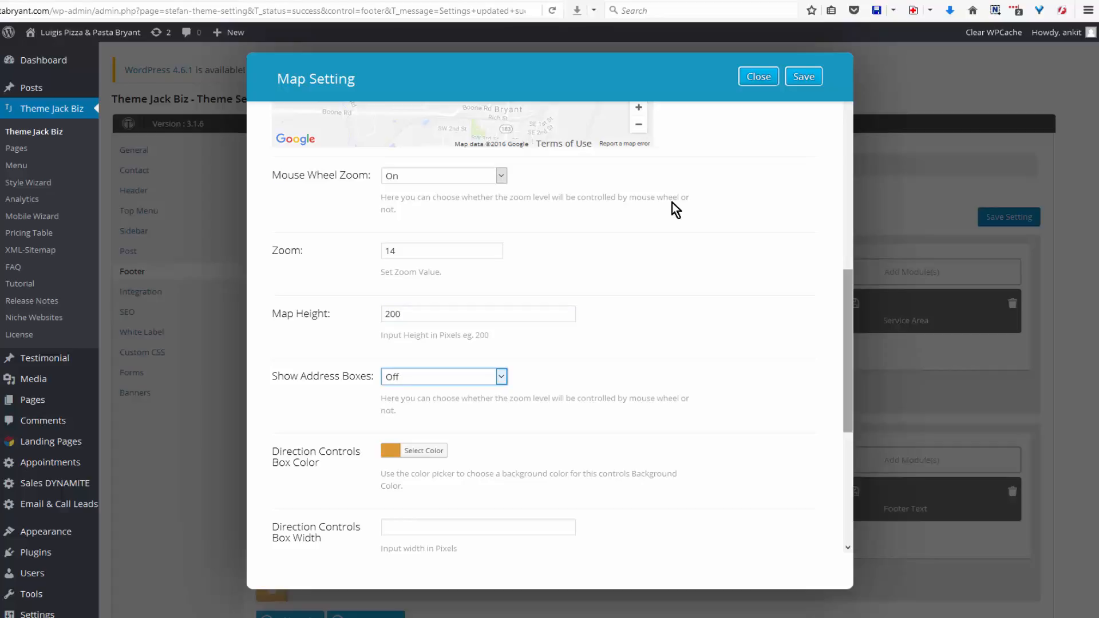
# Set the Direction Map/Panel Height to 200, then save the map module and the footer settings
pyautogui.moveTo(848, 373); pyautogui.dragTo(851, 476)
pyautogui.moveTo(386, 406); pyautogui.dragTo(390, 406)
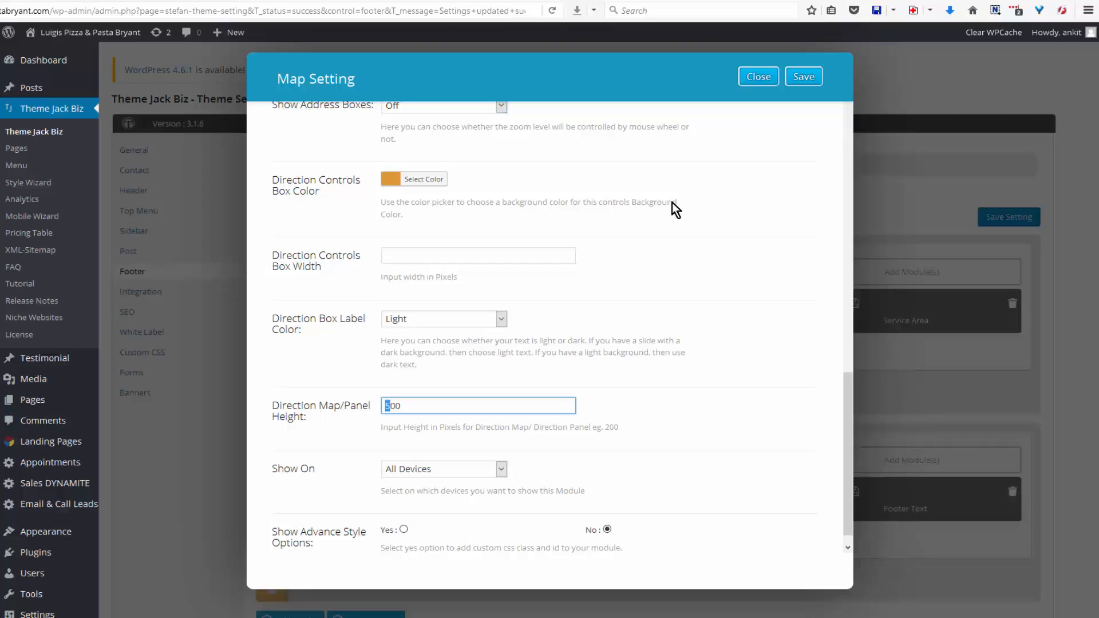
pyautogui.write('2')
pyautogui.click(803, 77)
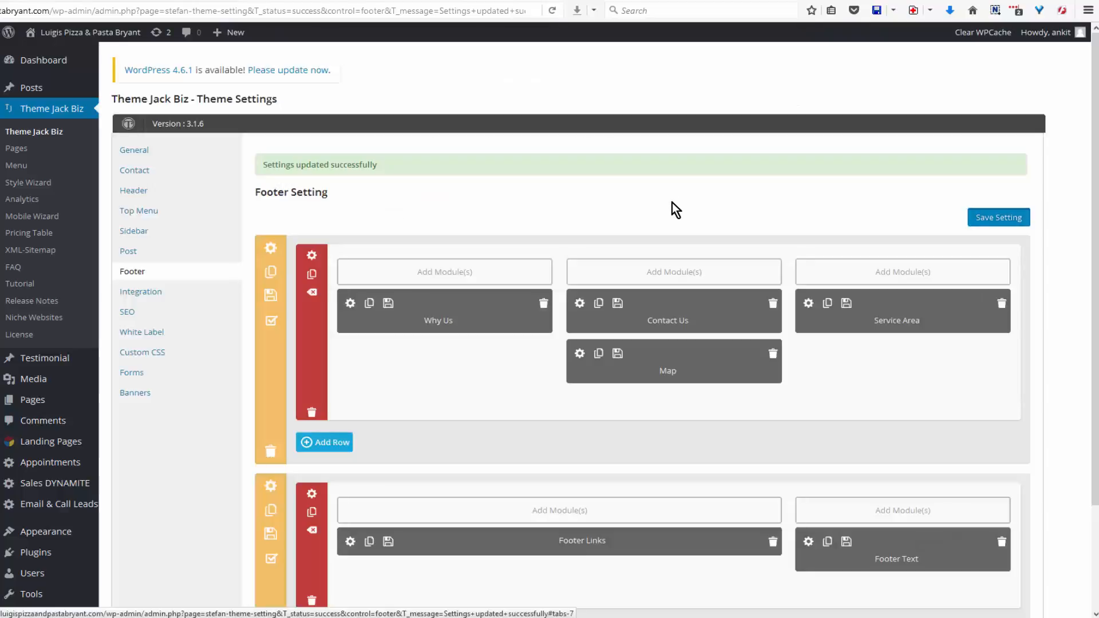
pyautogui.click(999, 217)
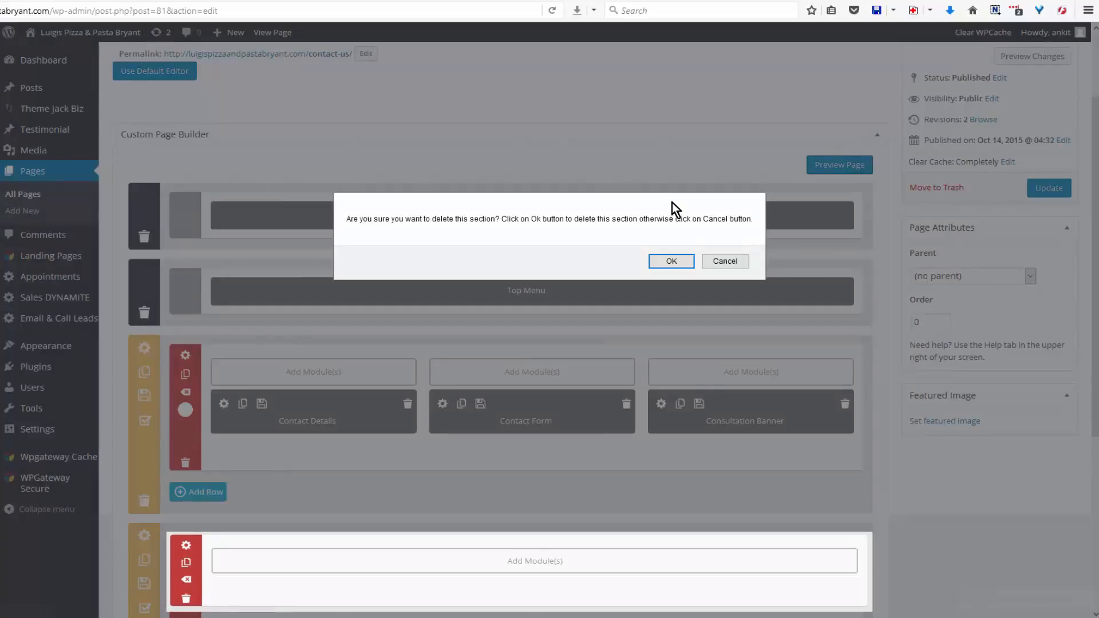
# Confirm the section deletion on the contact-us page and add a Map module to the empty row below the contact modules
pyautogui.press('Return')
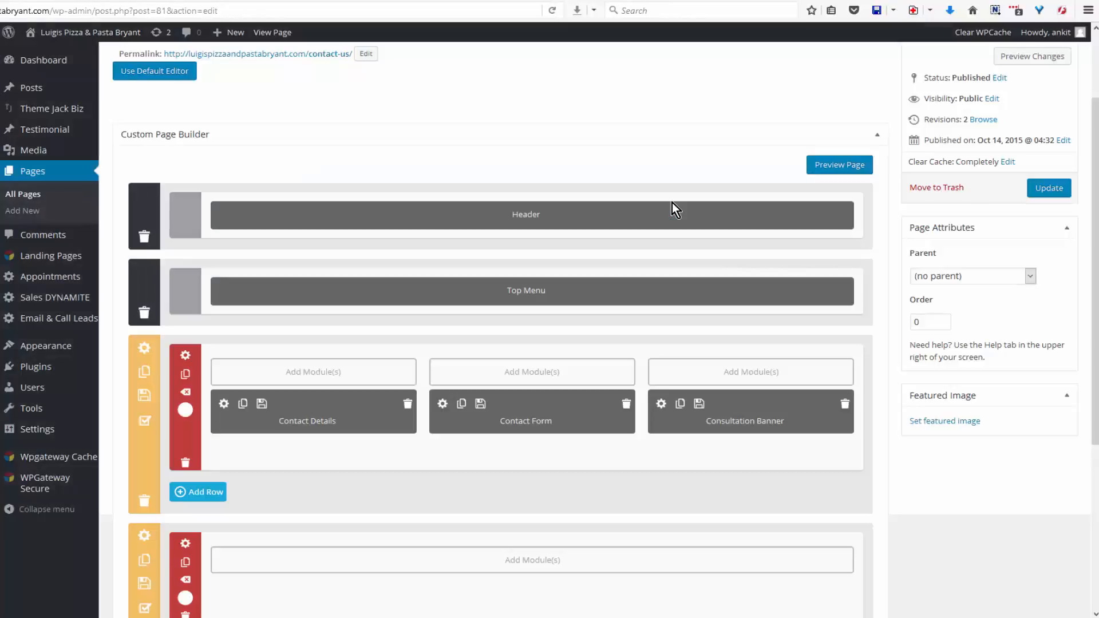
pyautogui.scroll(-2, 675, 209)
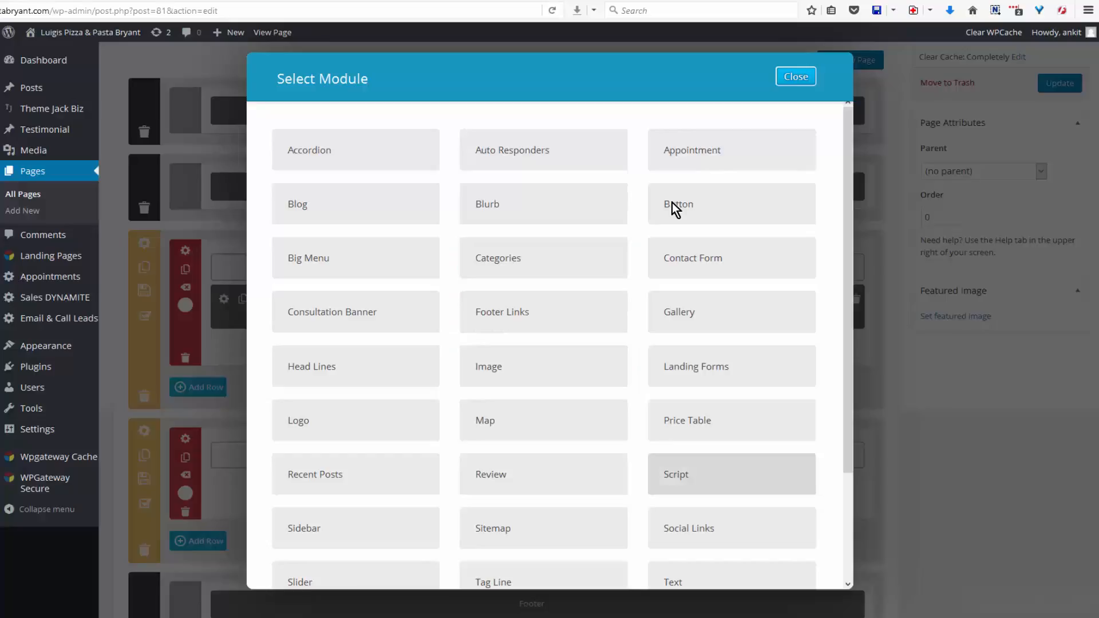
pyautogui.click(543, 421)
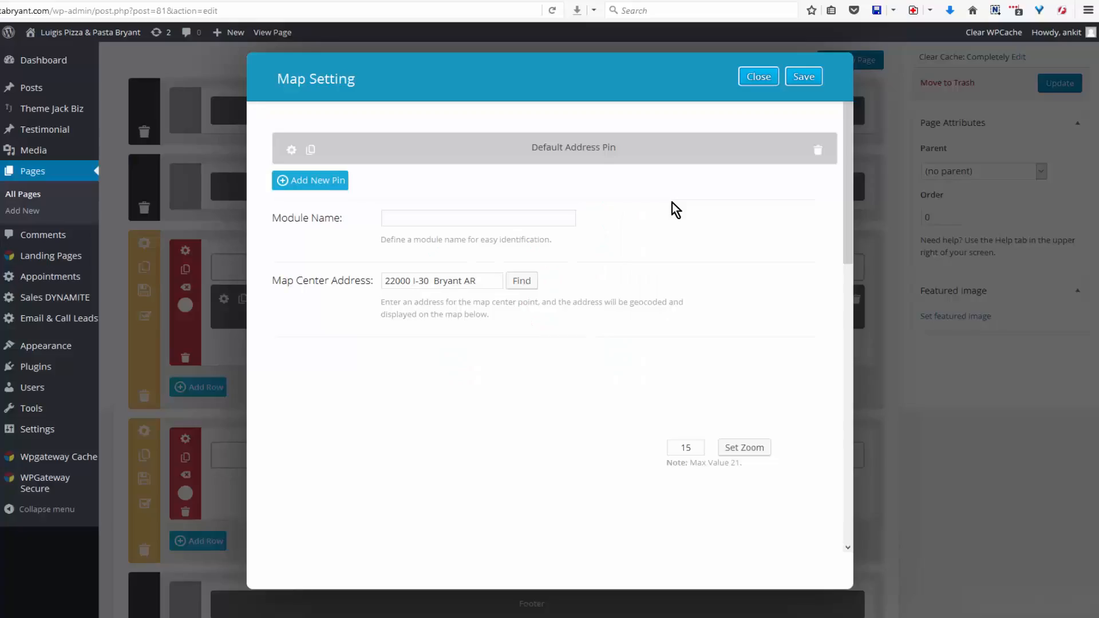
# Name the new module "map" and remove the street part from its Map Center Address
pyautogui.write('map')
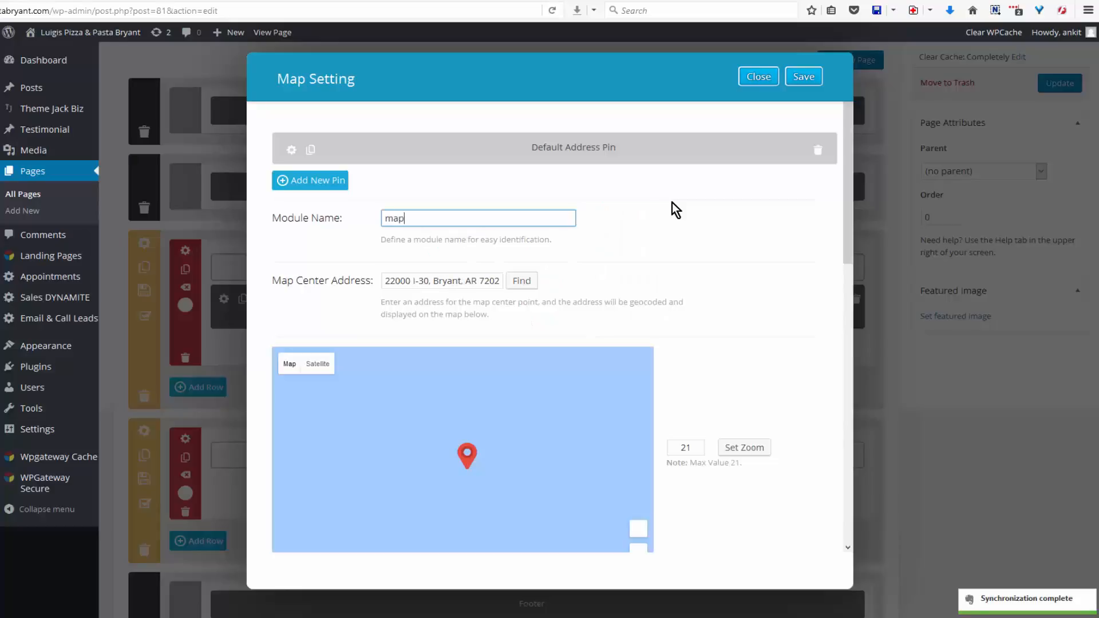
pyautogui.press('Tab')
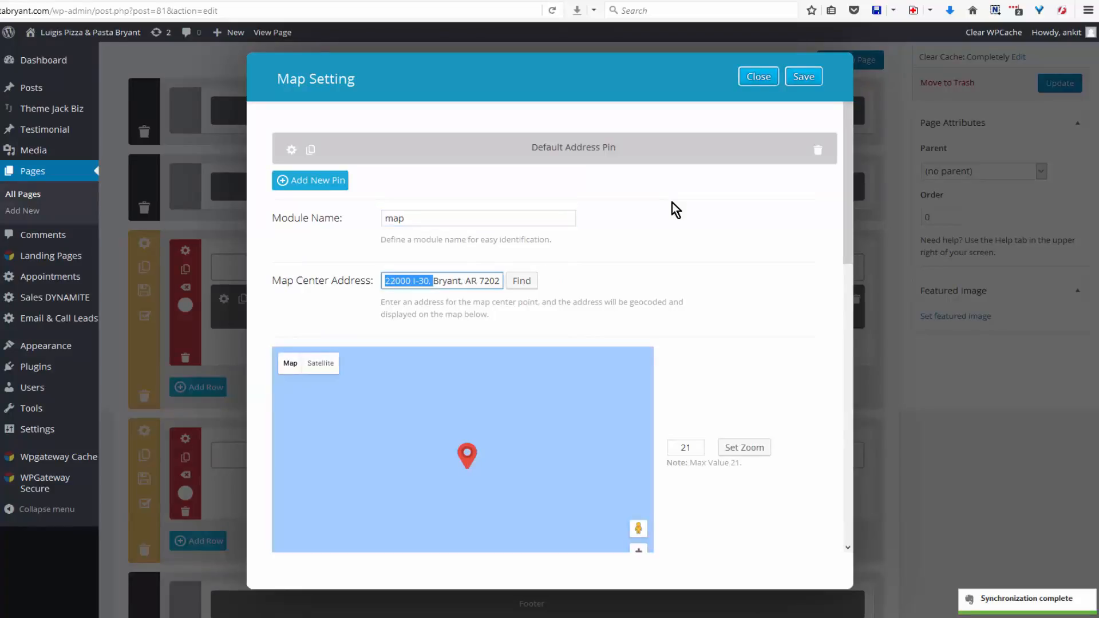
pyautogui.press('BackSpace')
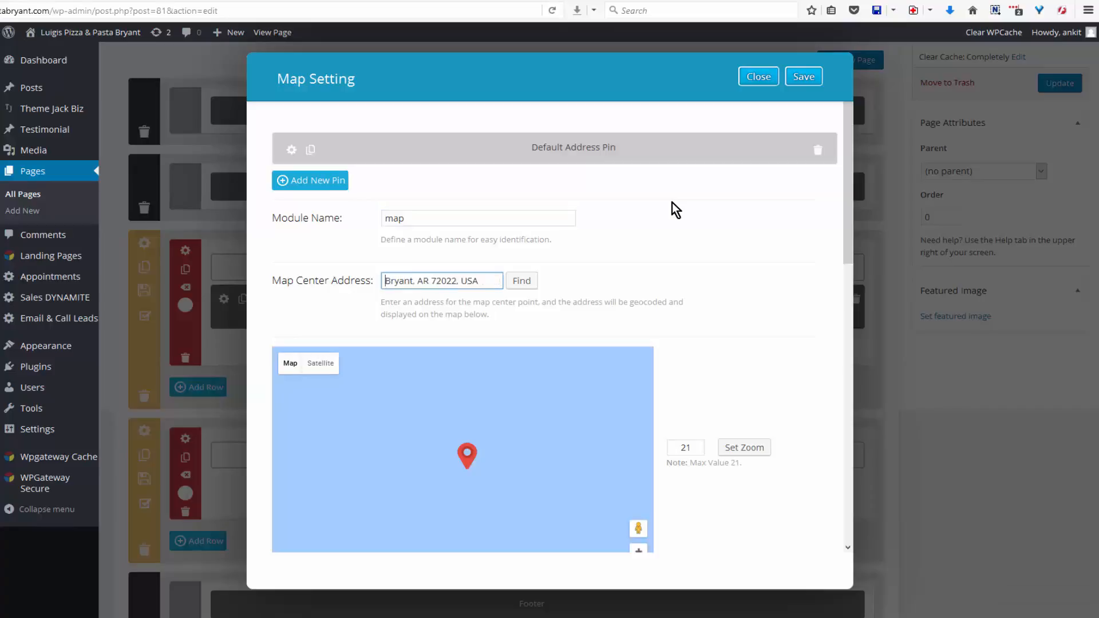
pyautogui.scroll(-7, 677, 210)
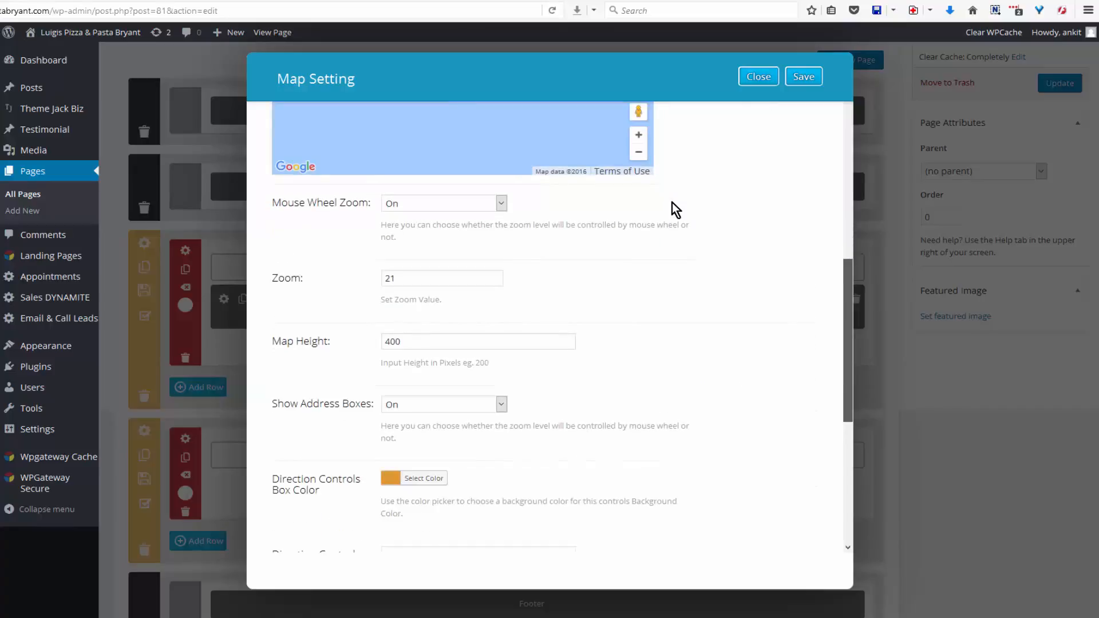
pyautogui.scroll(-1, 676, 211)
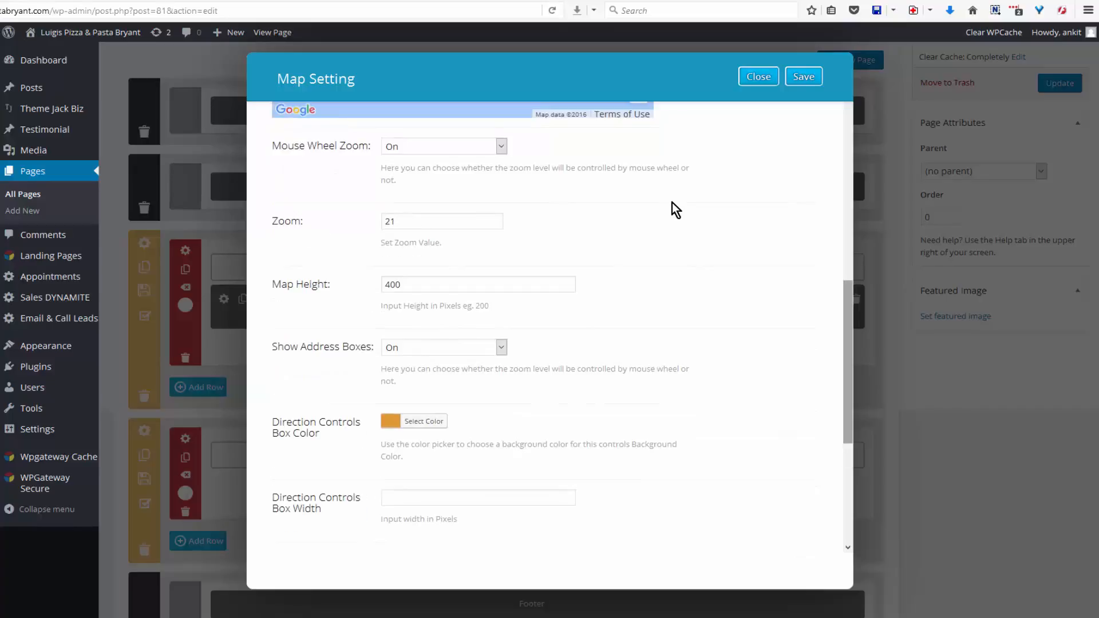
pyautogui.scroll(-4, 676, 211)
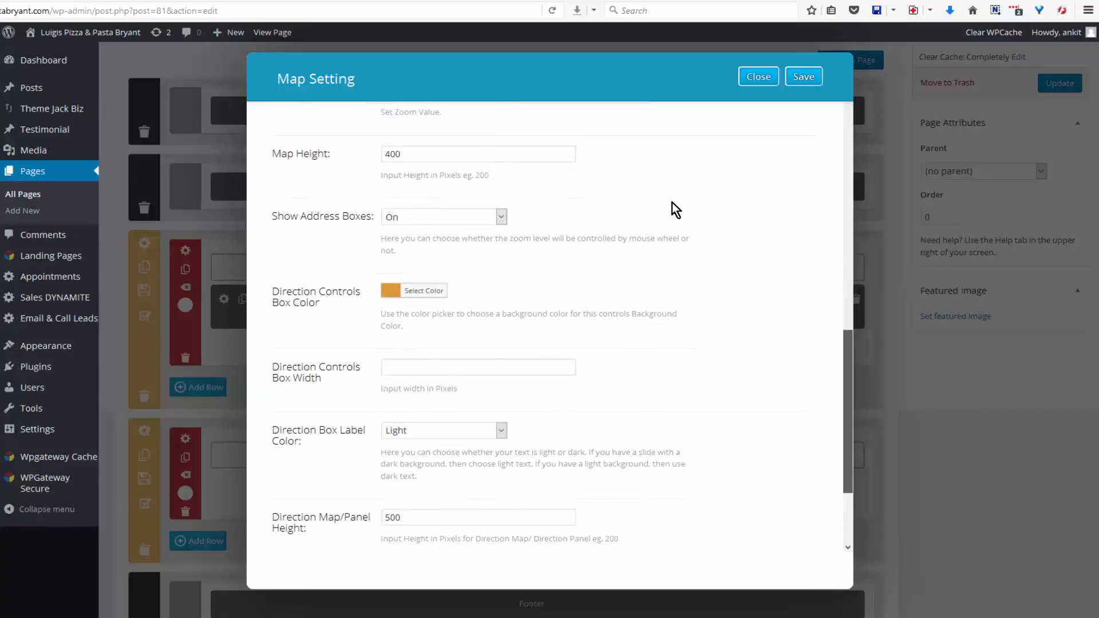
pyautogui.scroll(-4, 676, 211)
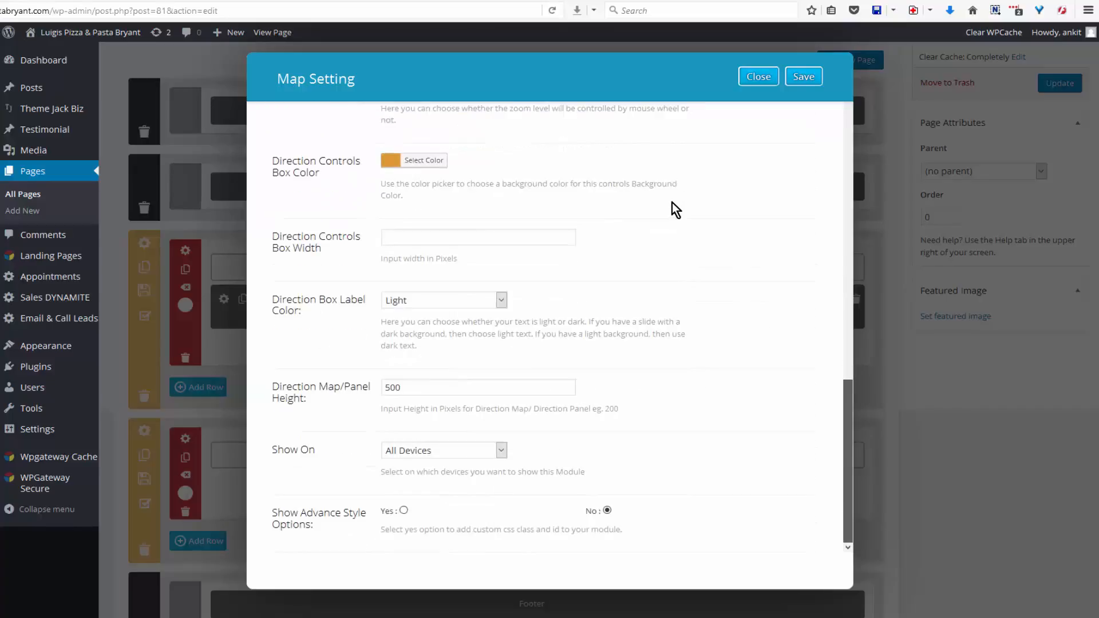
pyautogui.scroll(20, 676, 211)
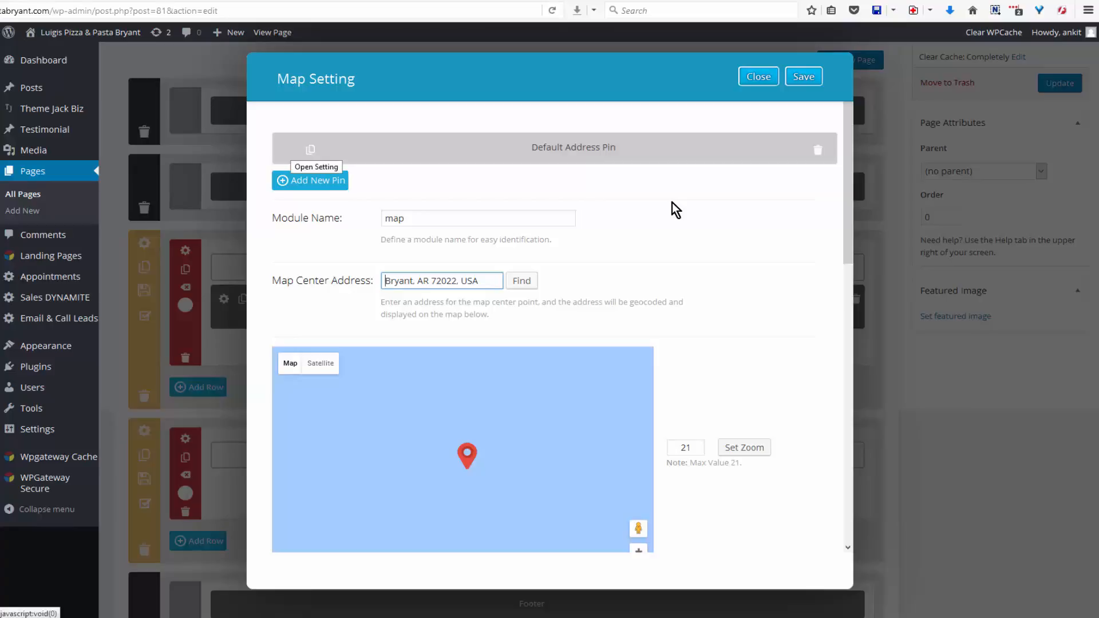
# Open the settings of the new map's Default Address Pin and set Show Circle to Yes
pyautogui.click(290, 150)
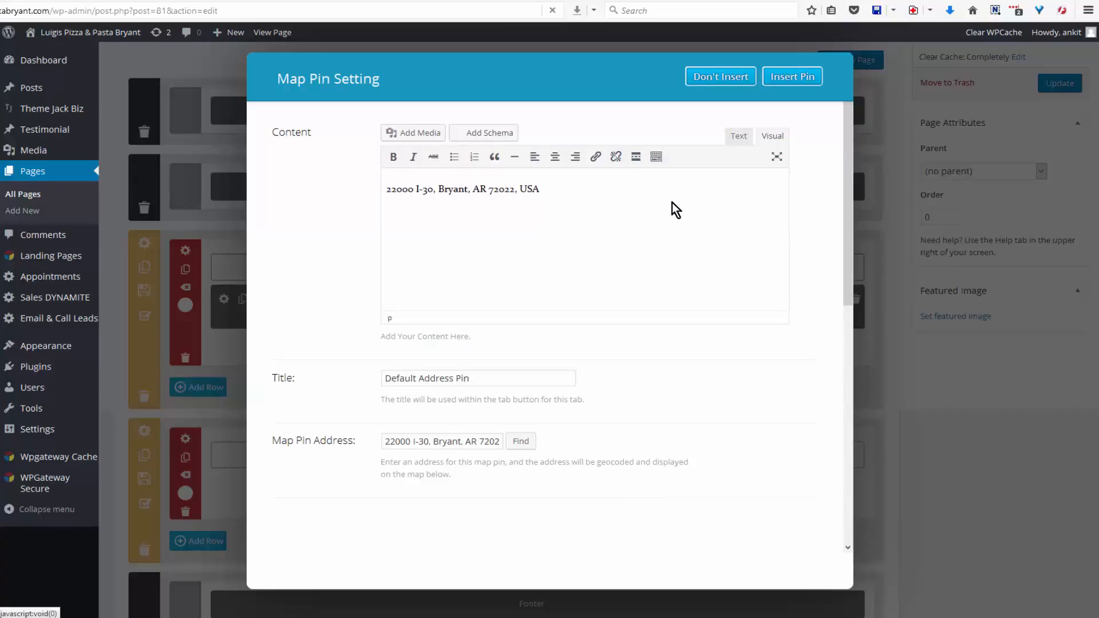
pyautogui.scroll(-1, 676, 209)
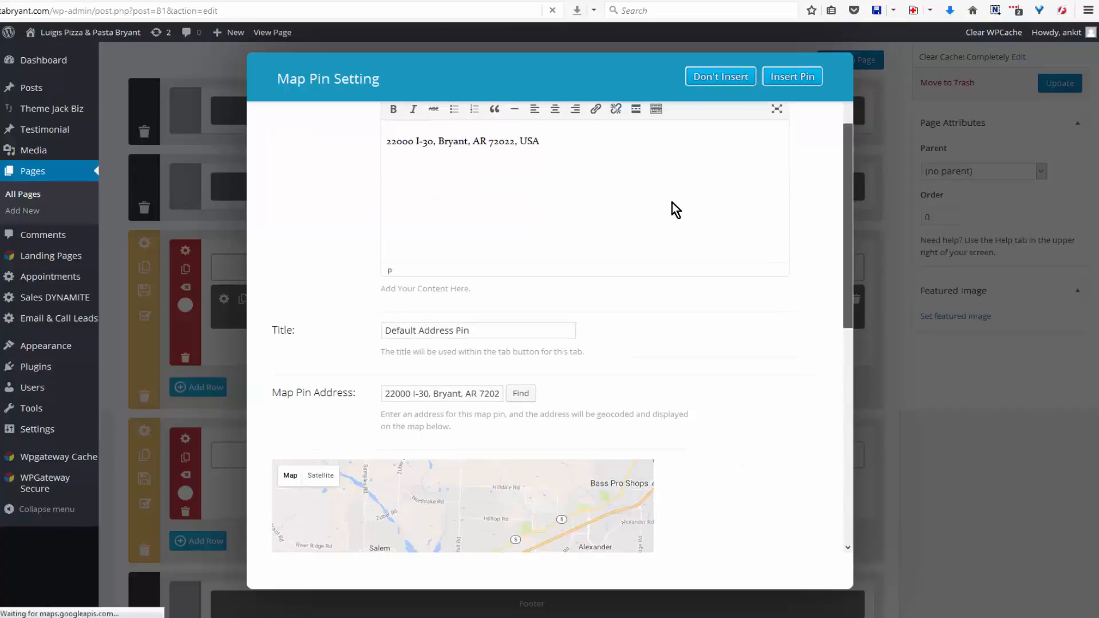
pyautogui.scroll(-3, 676, 209)
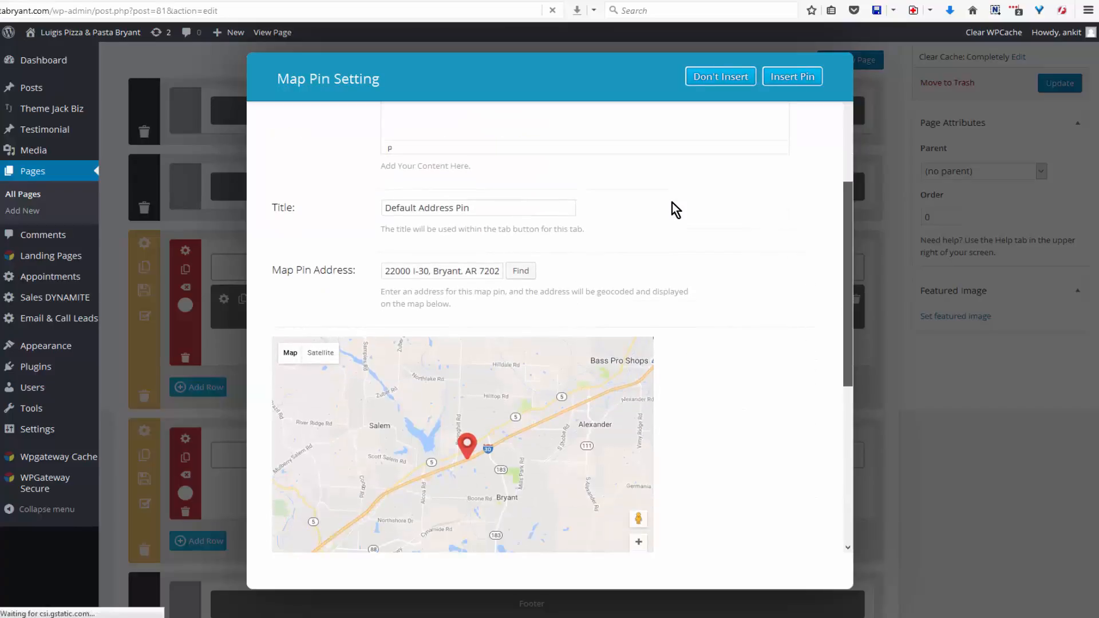
pyautogui.scroll(-1, 676, 209)
pyautogui.scroll(-2, 676, 209)
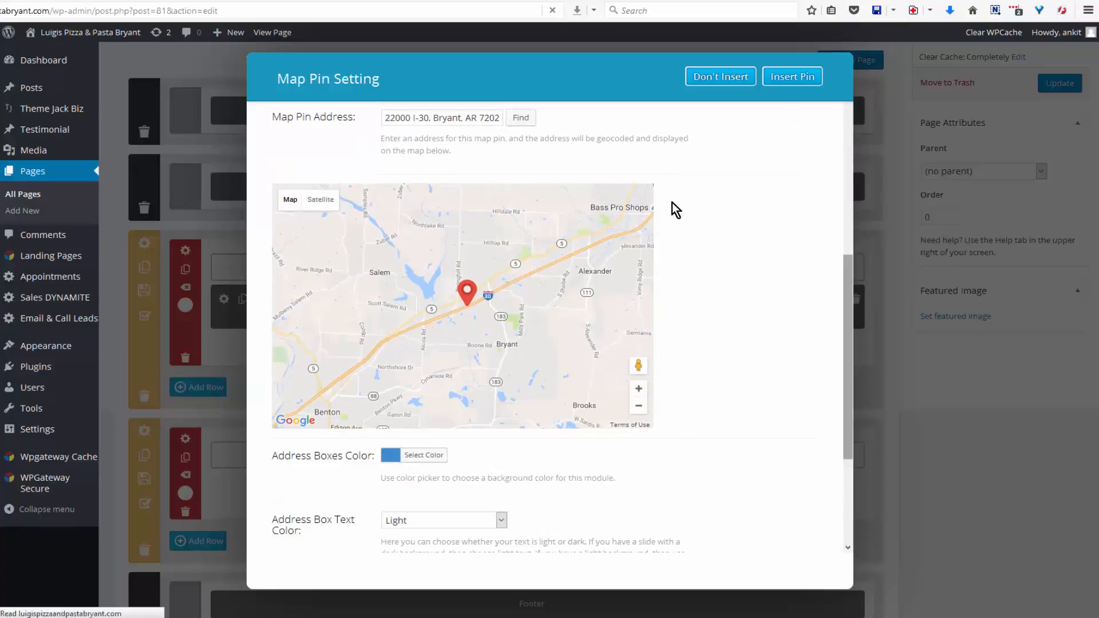
pyautogui.scroll(-2, 675, 209)
pyautogui.scroll(-1, 675, 210)
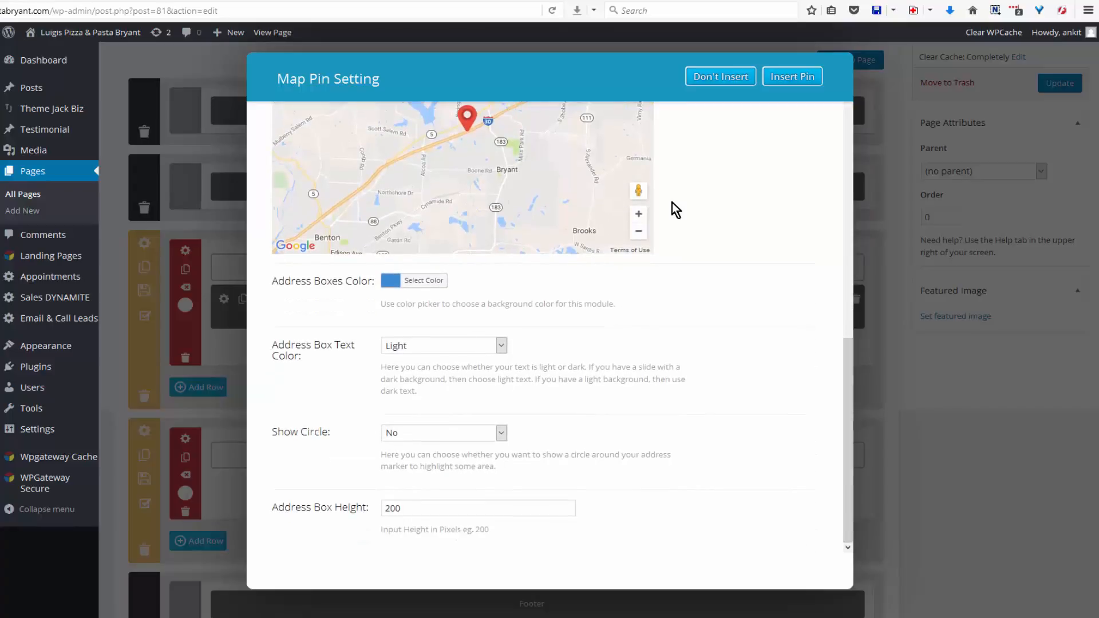
pyautogui.click(445, 433)
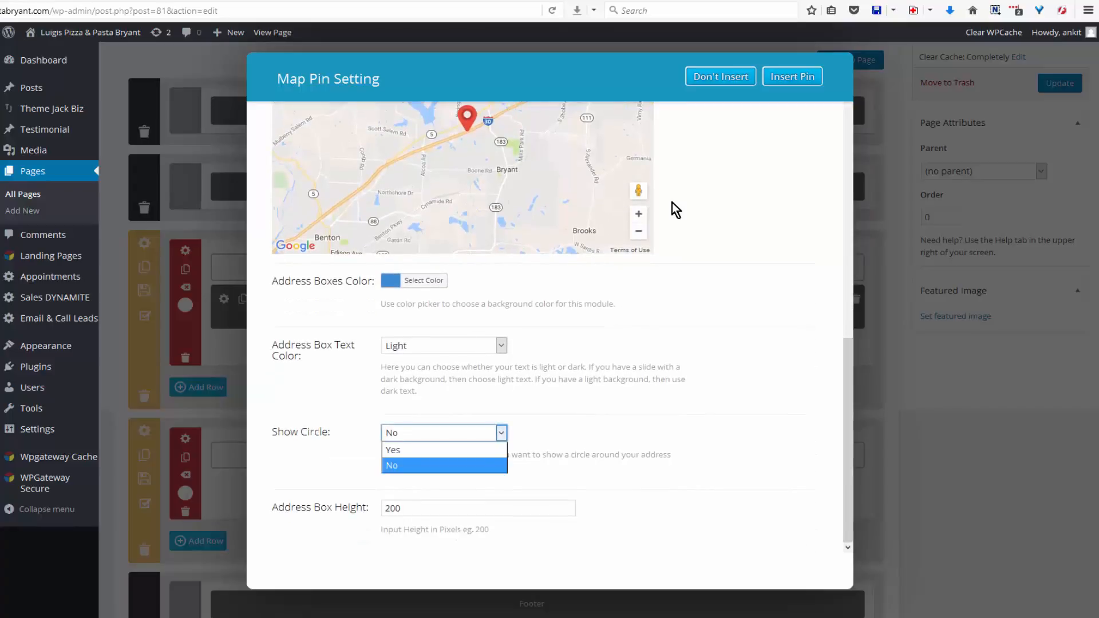
pyautogui.click(444, 450)
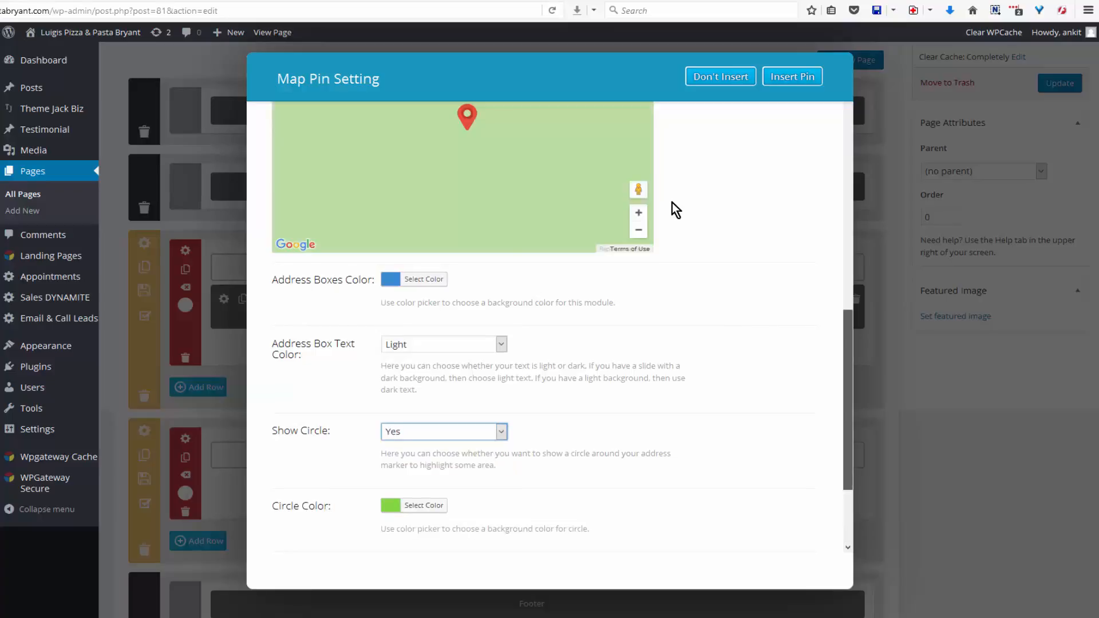
# Set the pin's Circle Color to white (#ffffff) and insert the pin into the map module
pyautogui.scroll(-2, 676, 209)
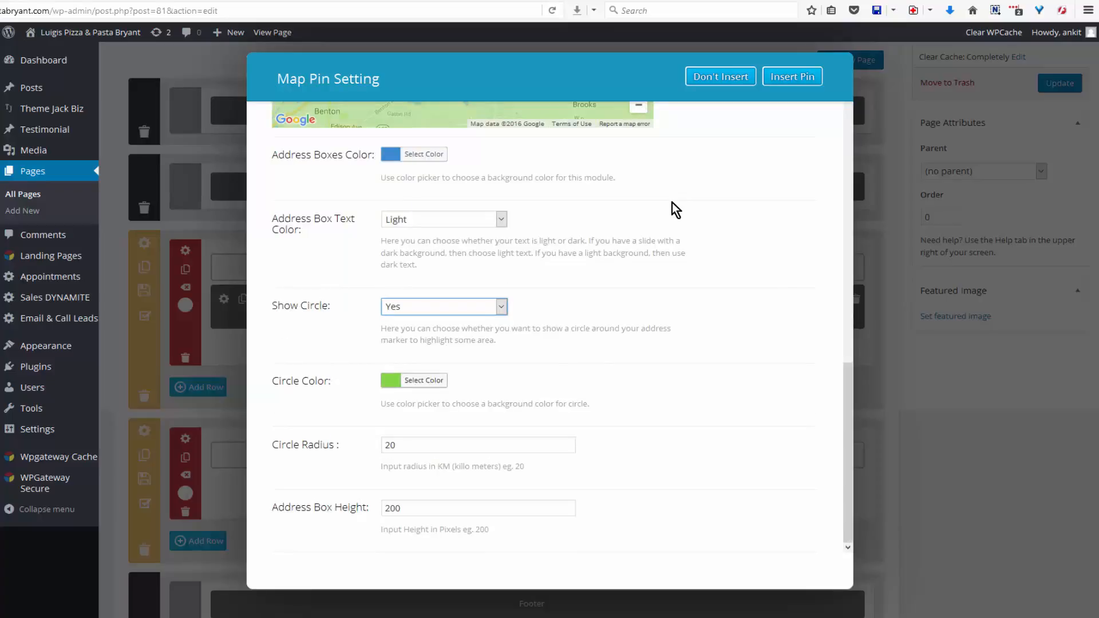
pyautogui.click(415, 380)
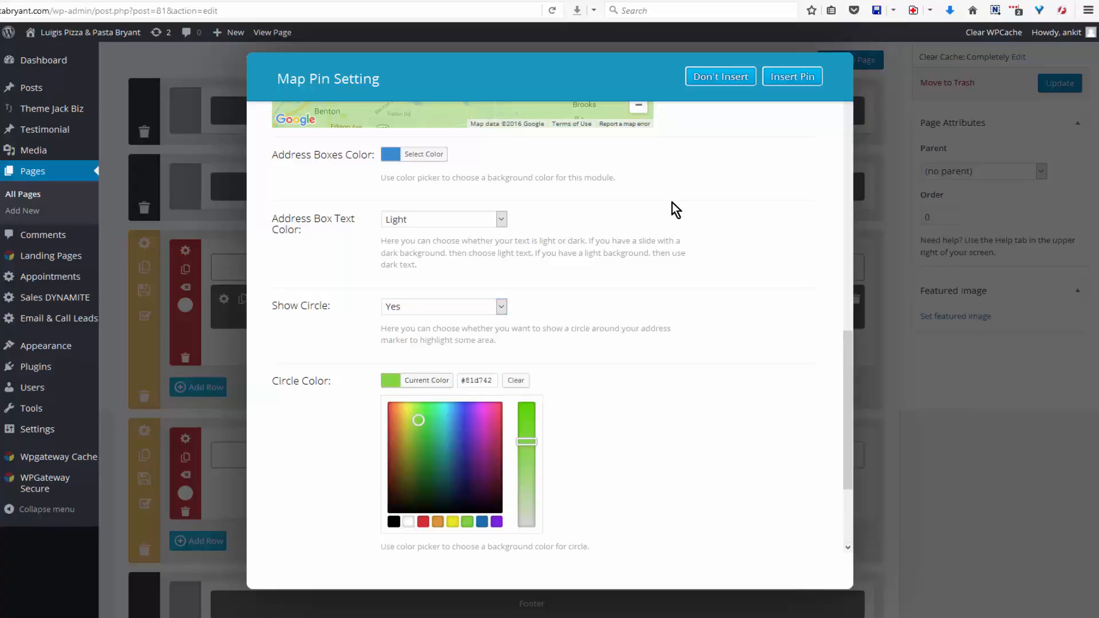
pyautogui.click(408, 522)
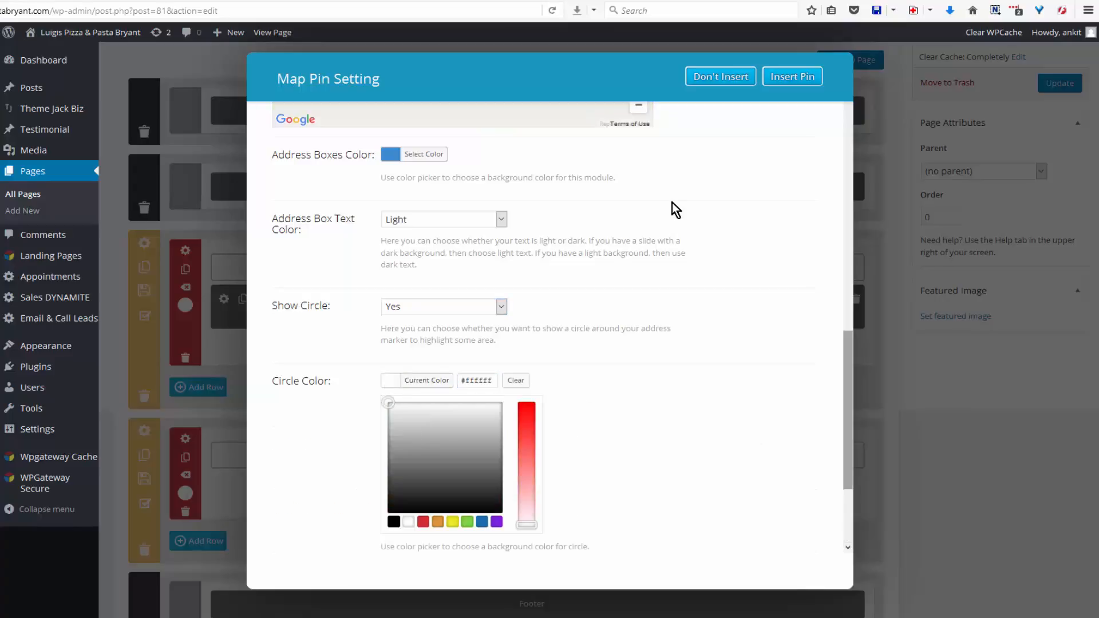
pyautogui.scroll(-1, 675, 210)
pyautogui.scroll(-2, 676, 210)
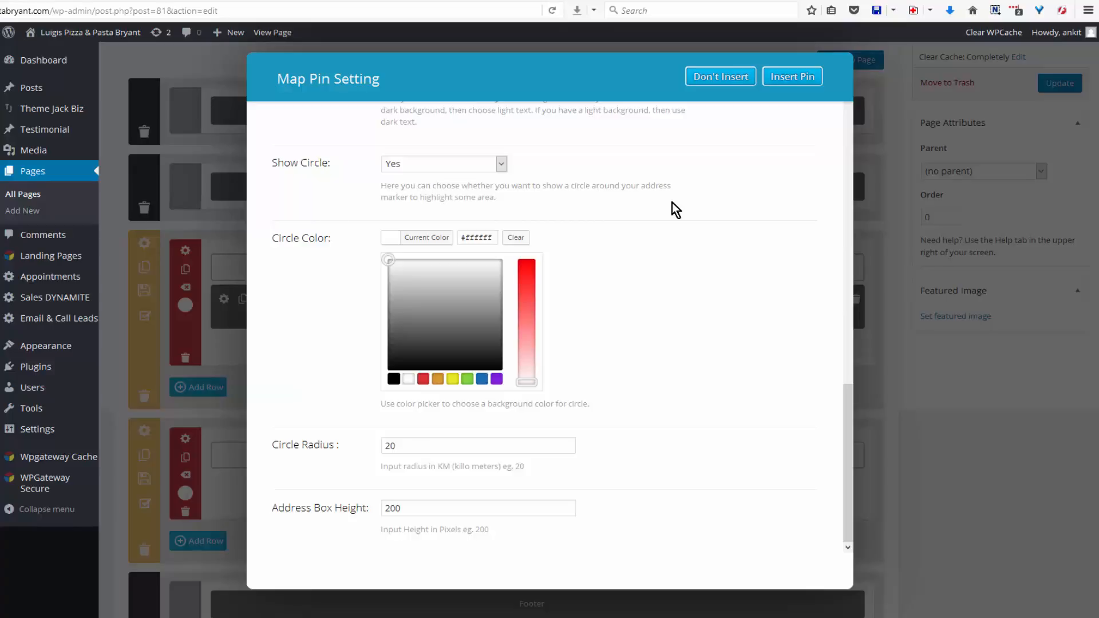
pyautogui.press('Tab')
pyautogui.scroll(10, 675, 210)
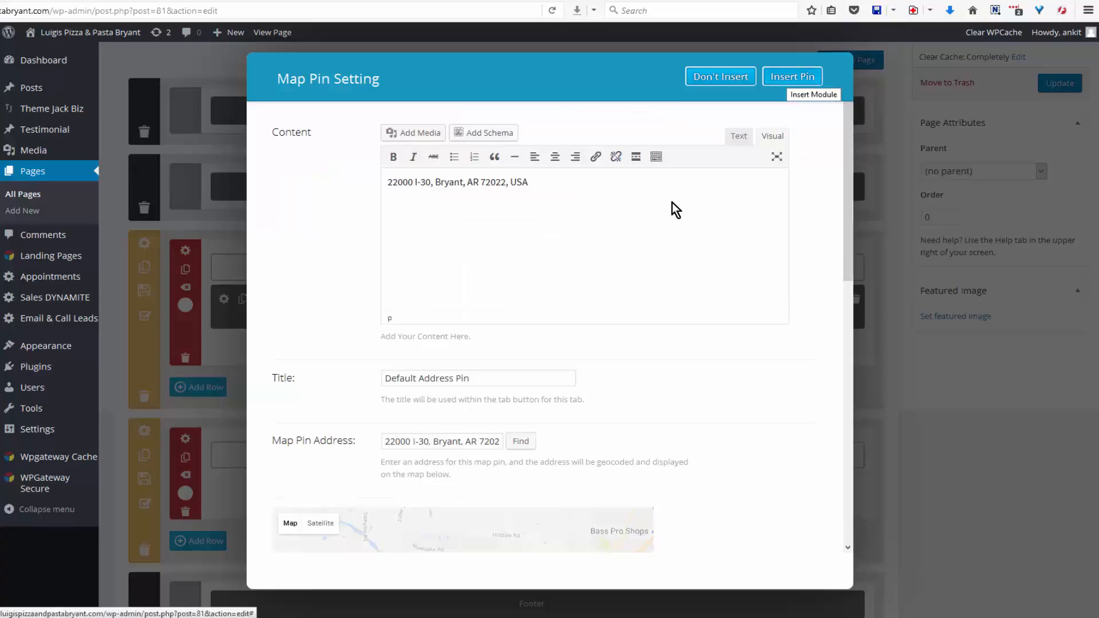
pyautogui.click(789, 76)
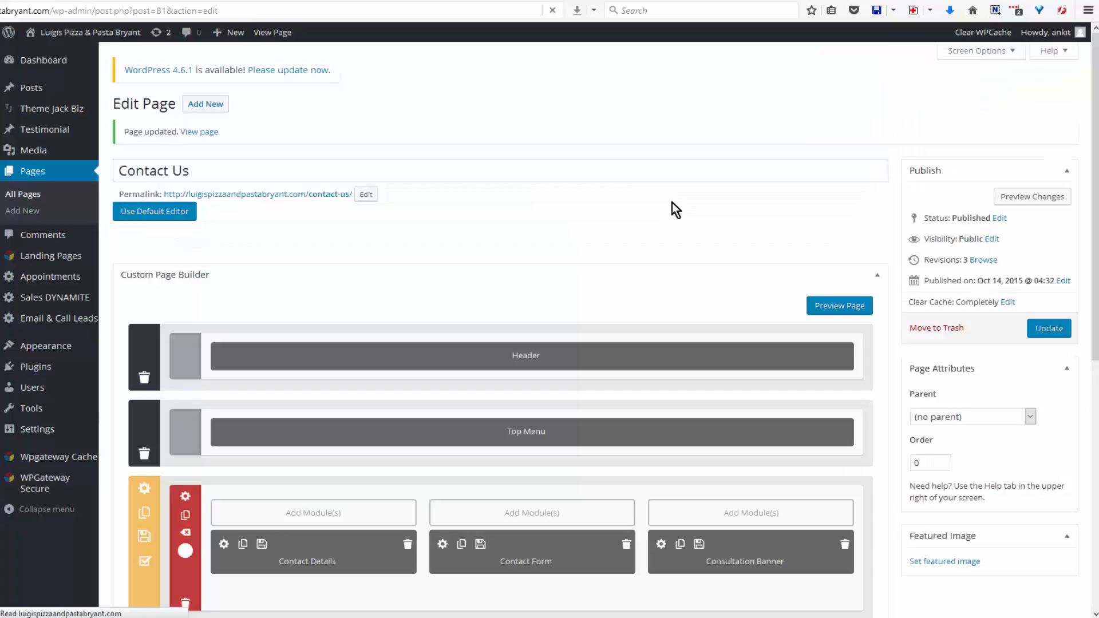
# Check the updated Contact Us layout, and examine the map, address box and directions panel in the page preview
pyautogui.scroll(-3, 675, 209)
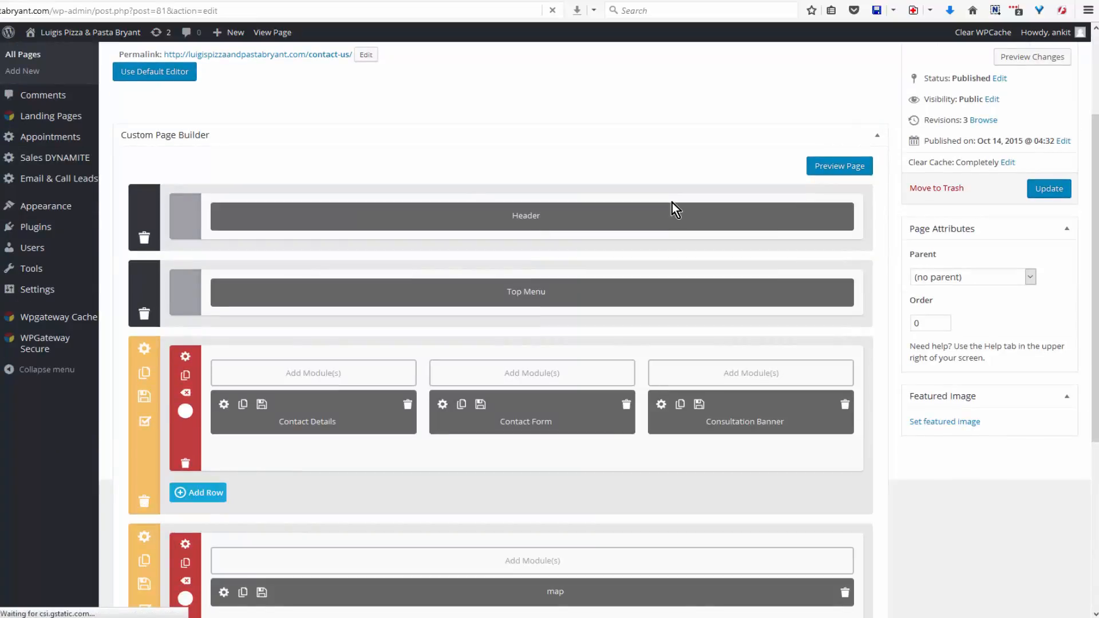
pyautogui.scroll(2, 676, 210)
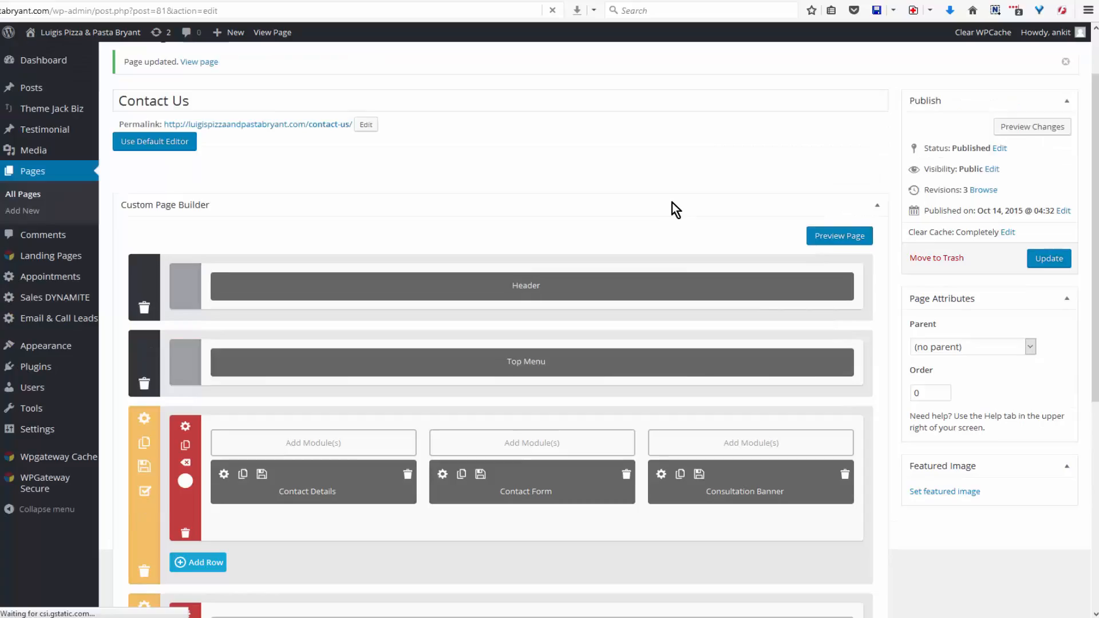
pyautogui.scroll(-3, 675, 210)
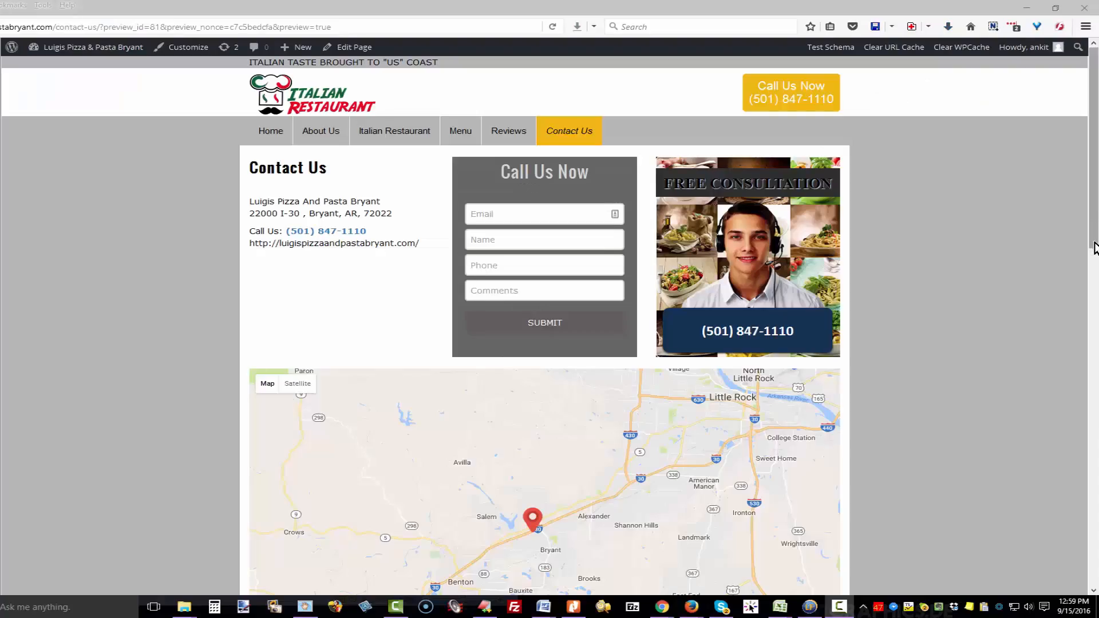
pyautogui.scroll(-1, 1092, 261)
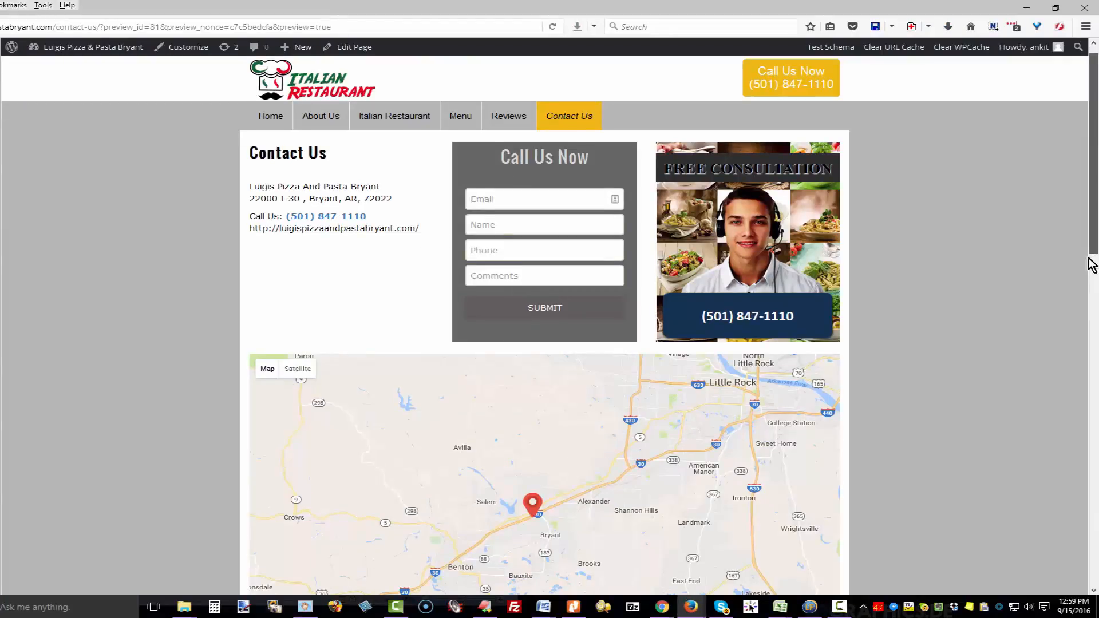
pyautogui.scroll(-3, 1049, 314)
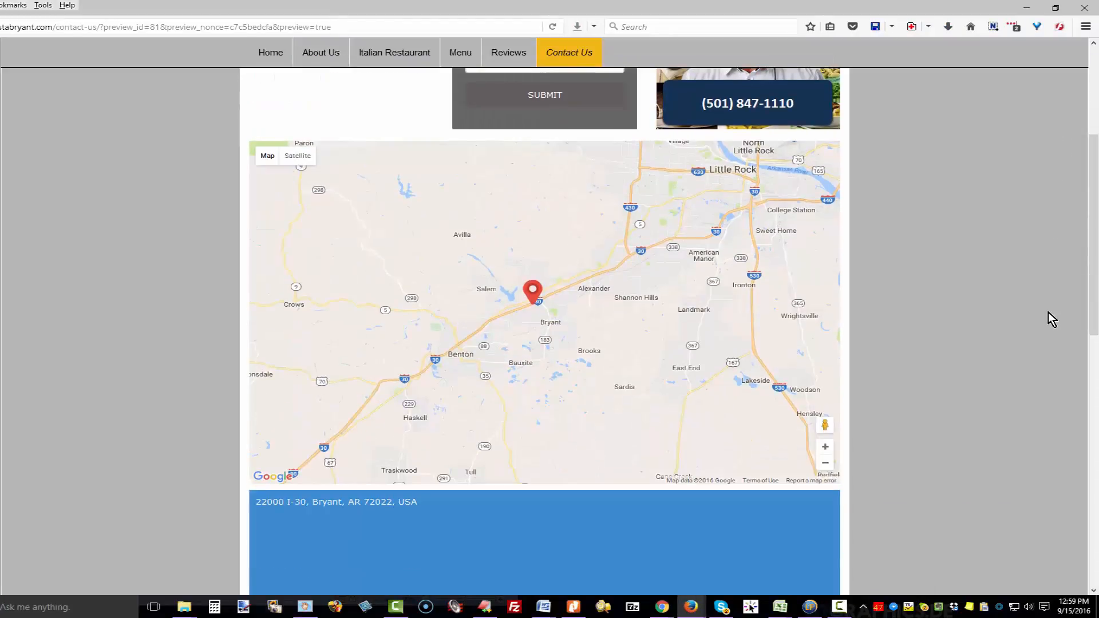
pyautogui.scroll(-2, 1048, 314)
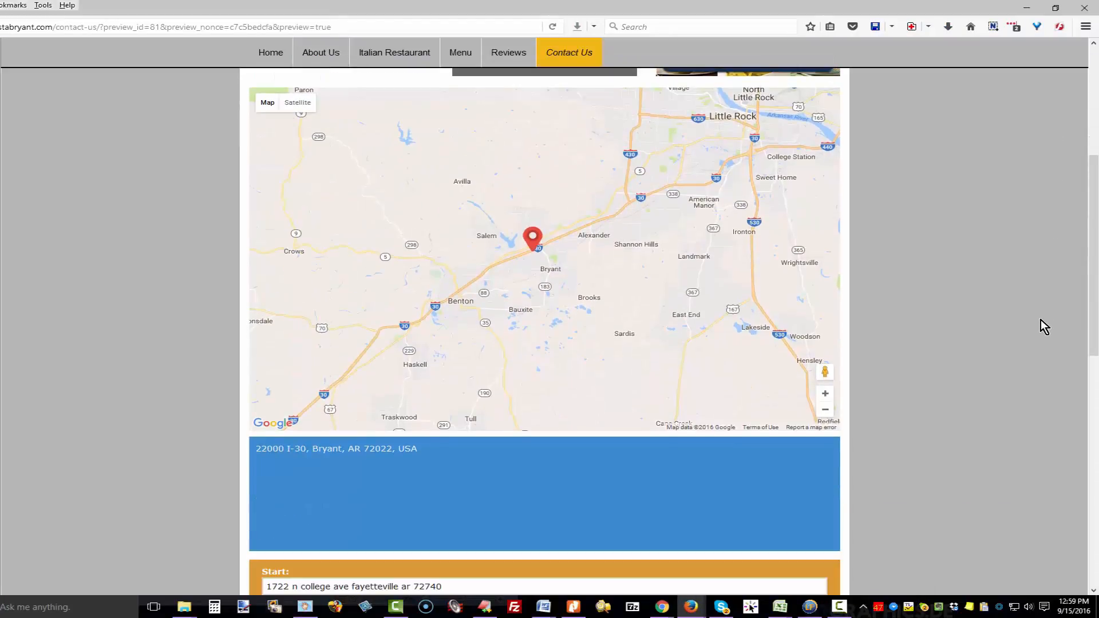
pyautogui.scroll(-1, 1040, 326)
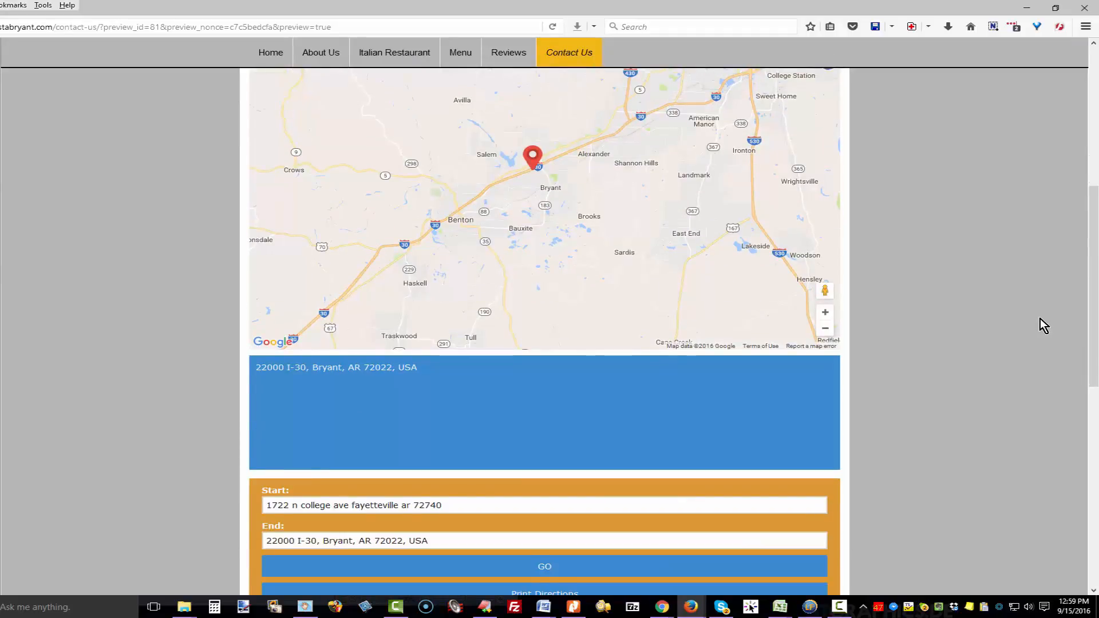
pyautogui.scroll(-1, 1040, 318)
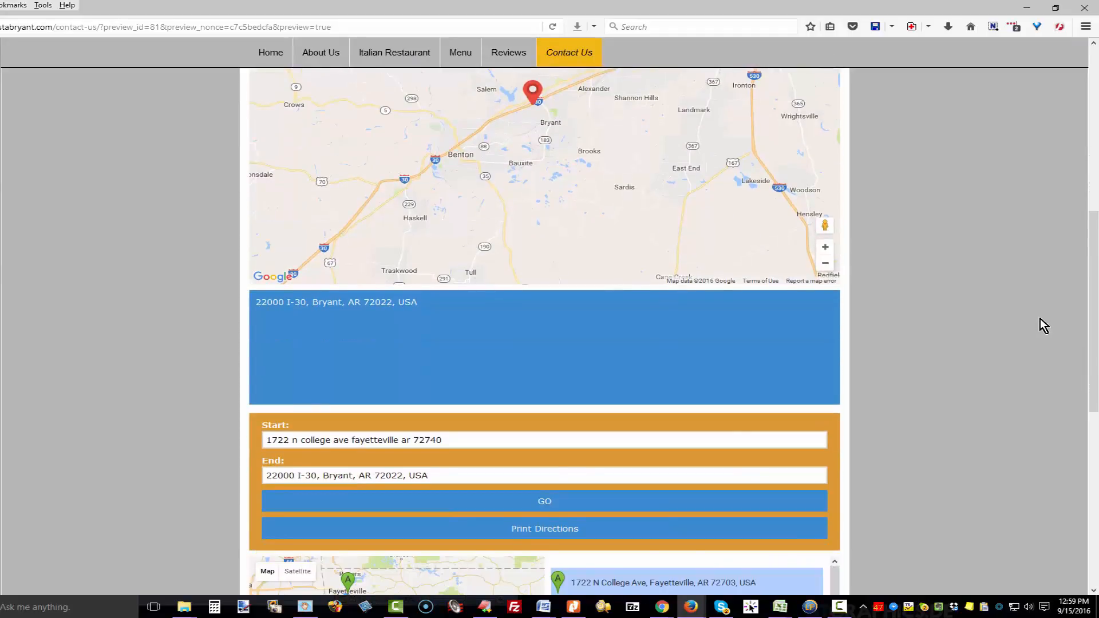
pyautogui.scroll(-1, 1039, 326)
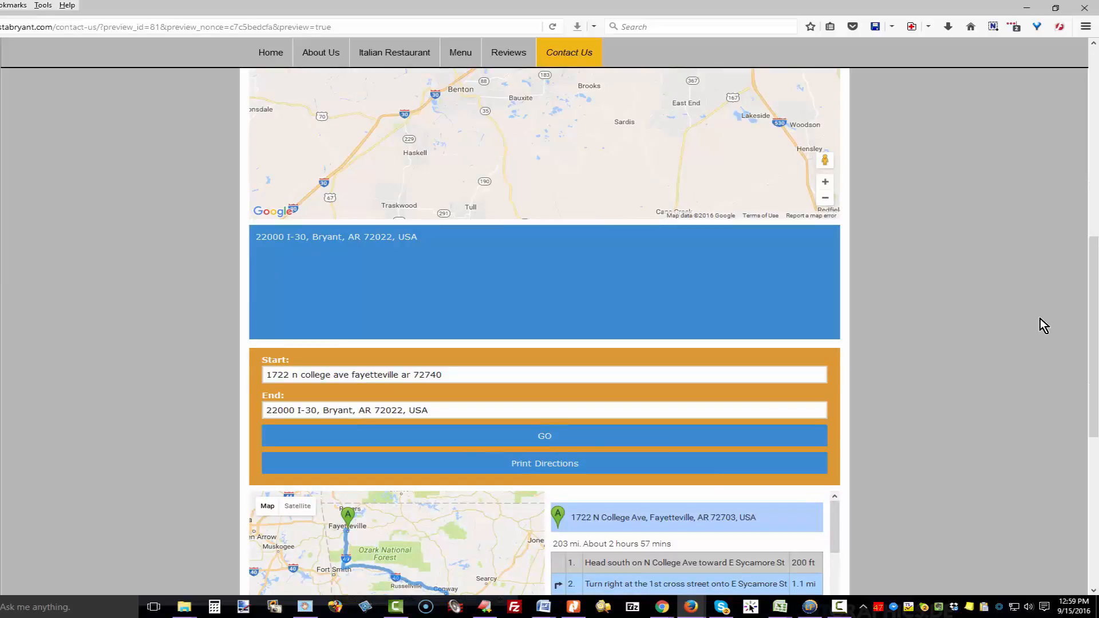
pyautogui.scroll(-2, 1040, 319)
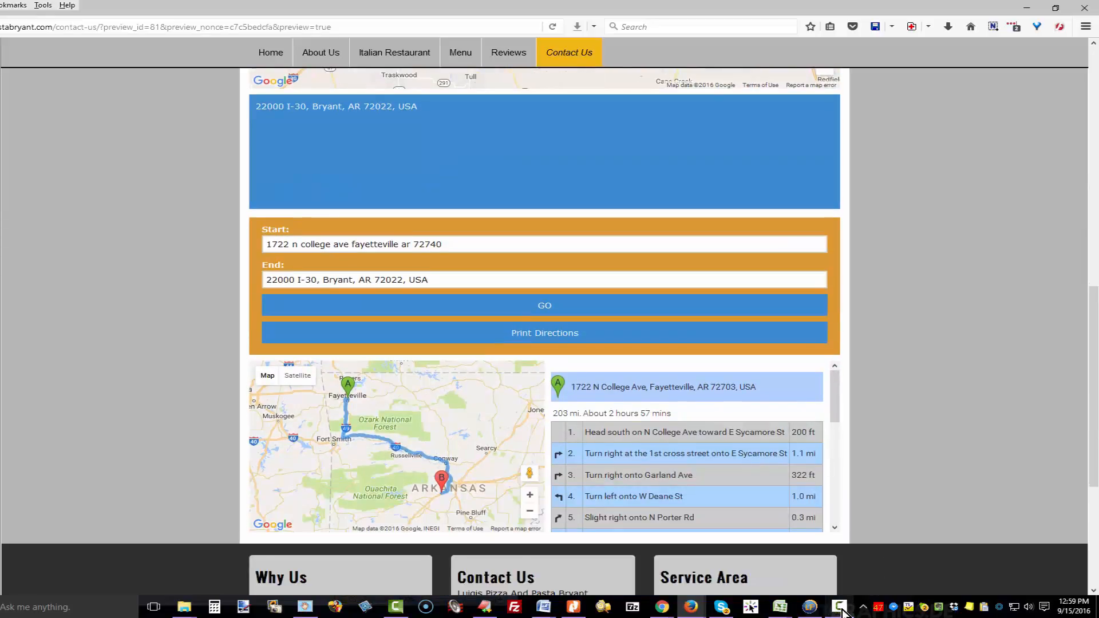
# Finish entering the start address, request directions to the restaurant, and review the route map and turn-by-turn list
pyautogui.write('03')
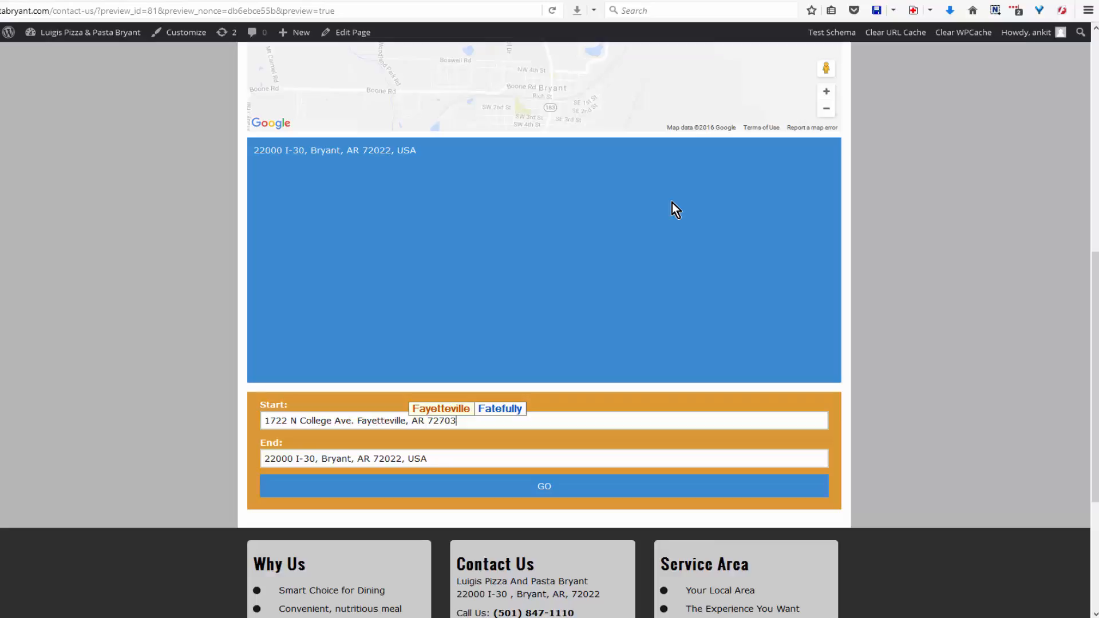
pyautogui.press('Return')
pyautogui.scroll(-2, 676, 211)
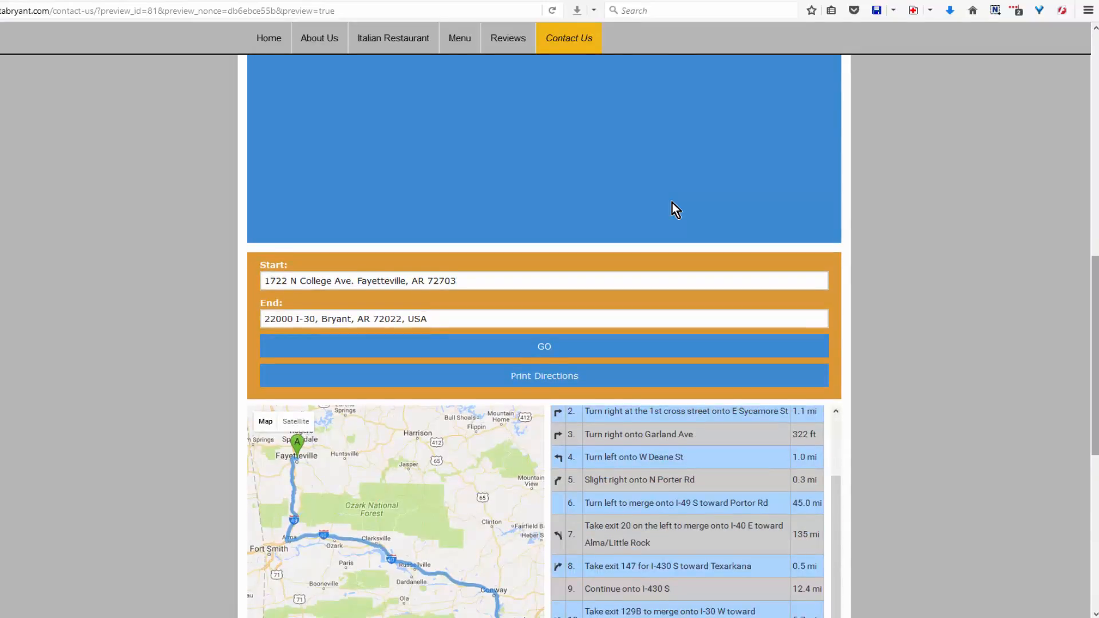
pyautogui.scroll(-3, 676, 210)
pyautogui.scroll(-2, 676, 210)
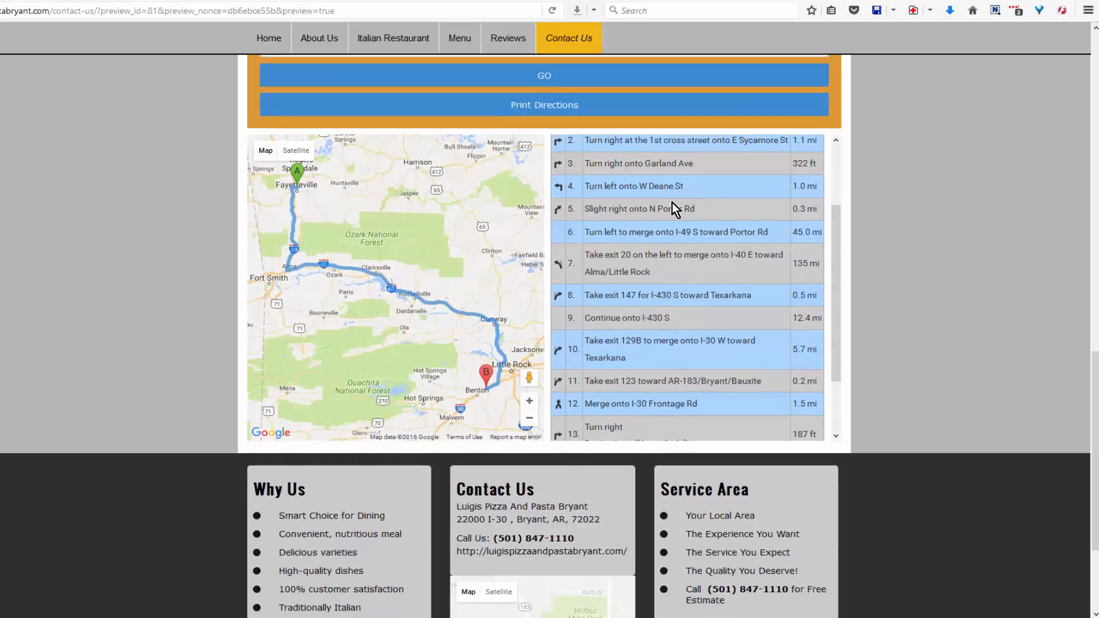